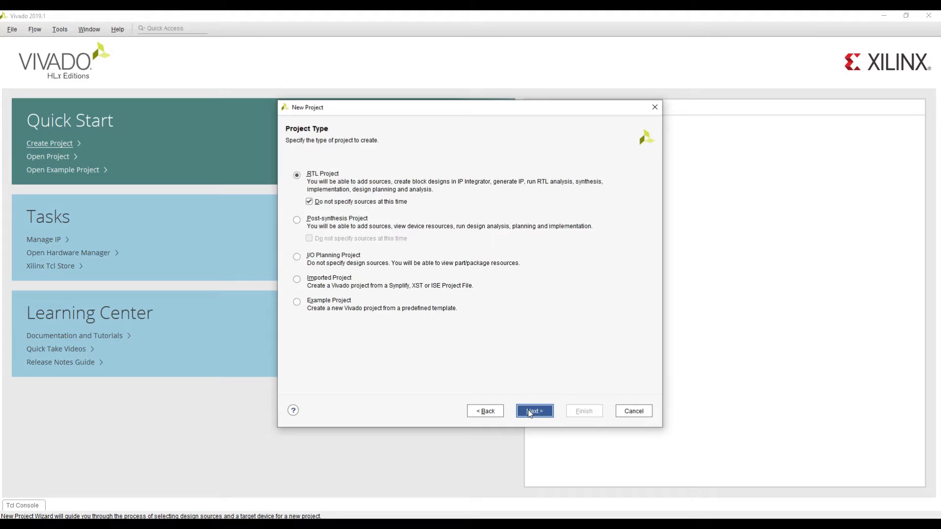
- Select the Ultra96-V2 Single Board Computer as the default board and finish creating the RTL project
left_click(534, 410)
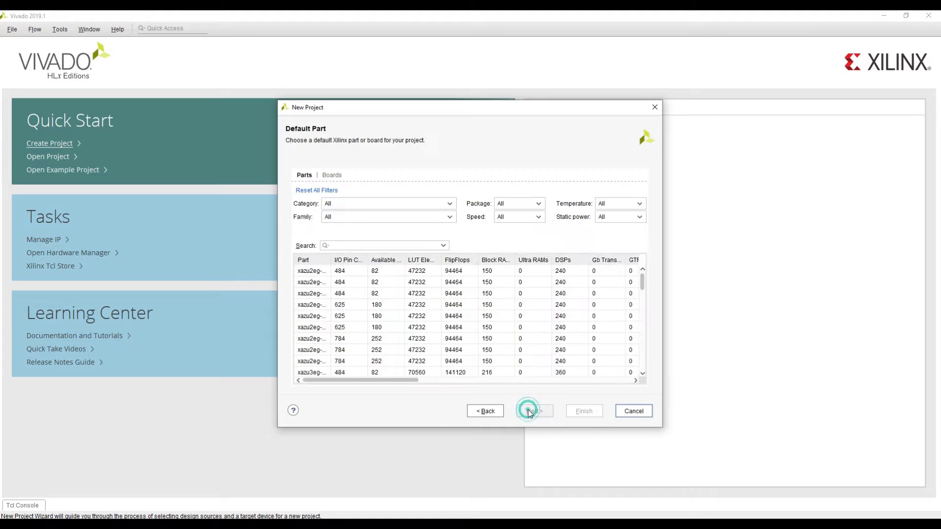
left_click(332, 175)
left_click_drag(332, 108, 220, 59)
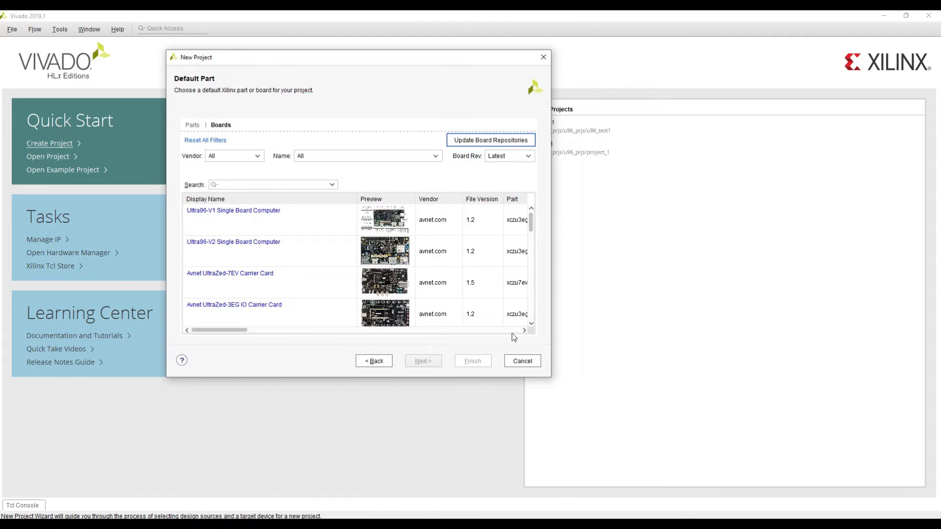
left_click_drag(549, 378, 797, 496)
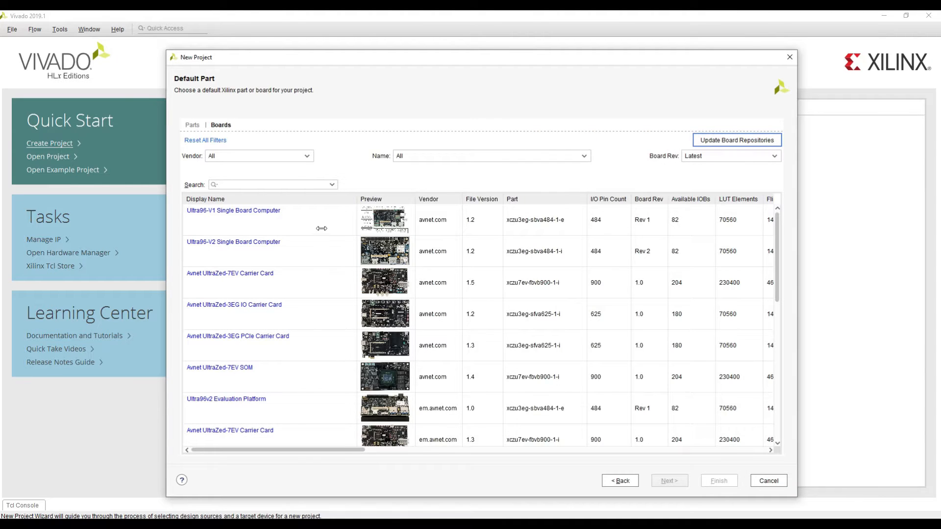
scroll(321, 232, "down", 5)
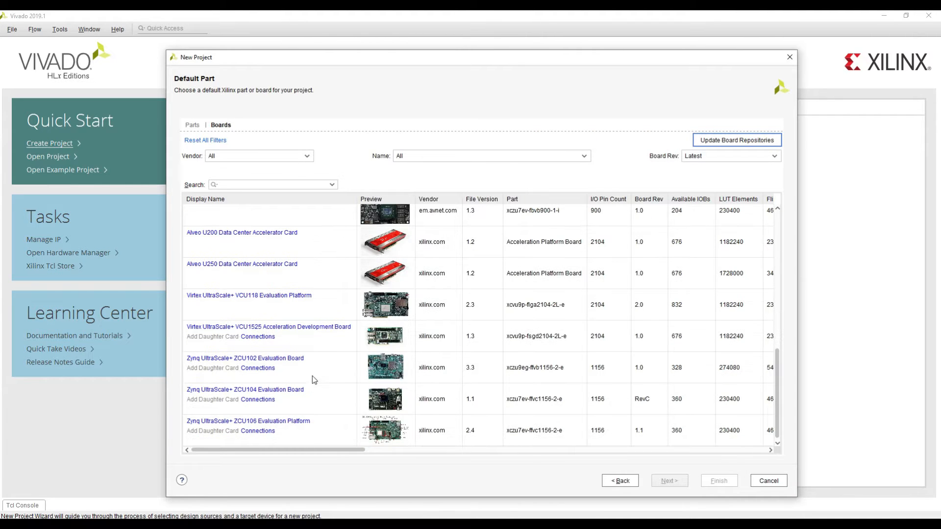
scroll(305, 417, "up", 6)
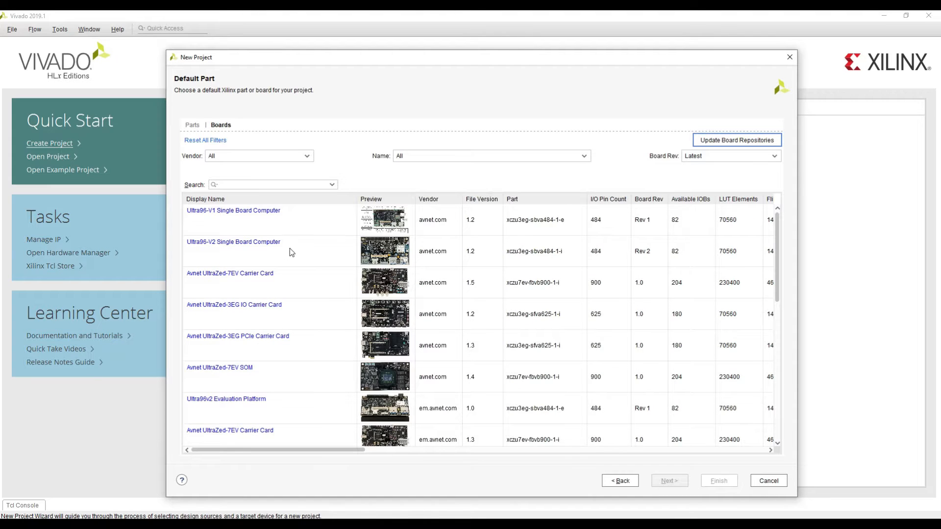
left_click(291, 253)
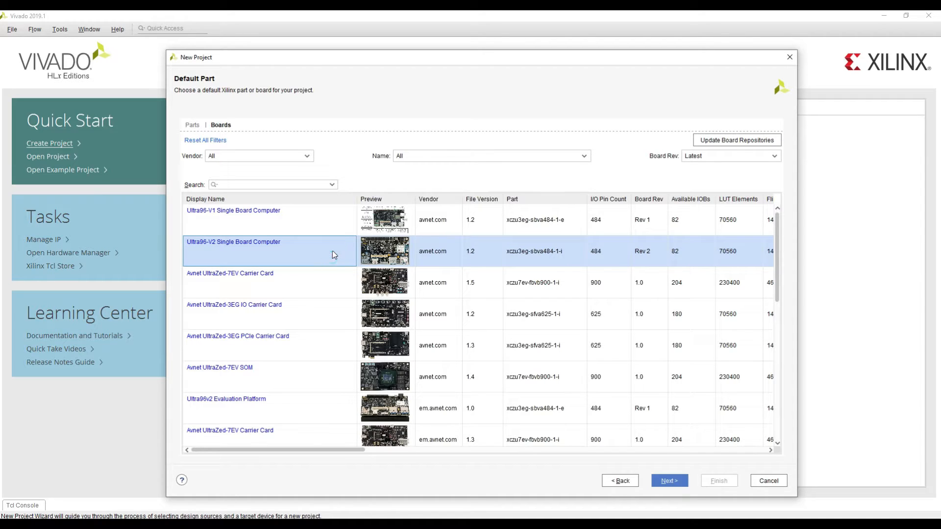
left_click(308, 253)
left_click(668, 481)
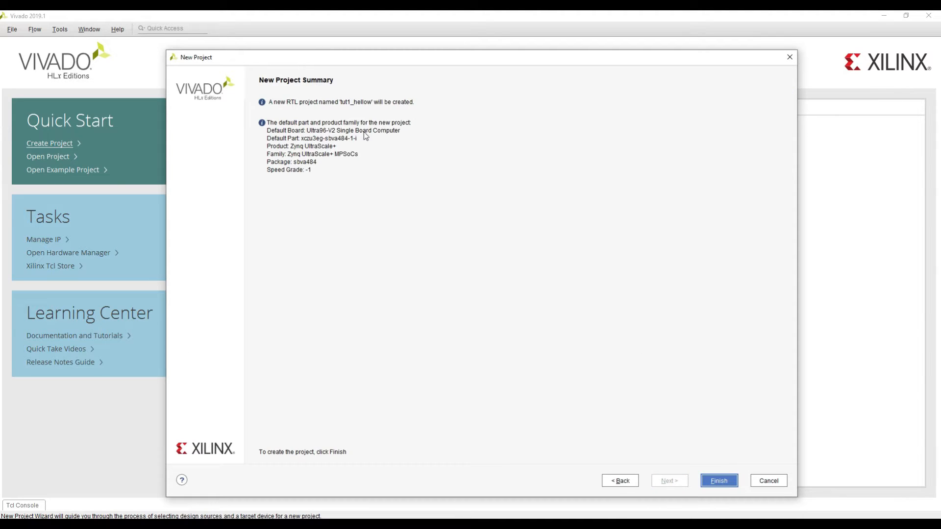
left_click(719, 481)
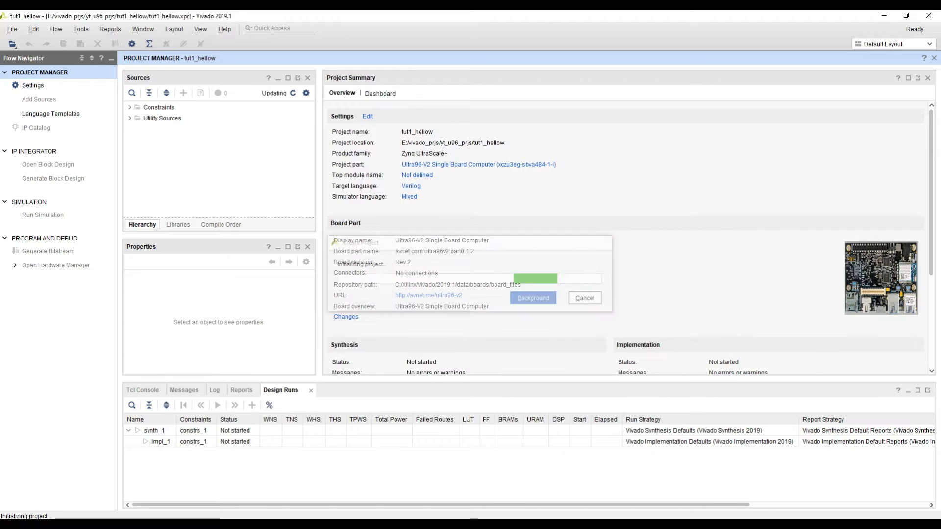
- Create a block design named design_1, local to the project, in the Design Sources set
left_click(808, 492)
scroll(311, 237, "down", 6)
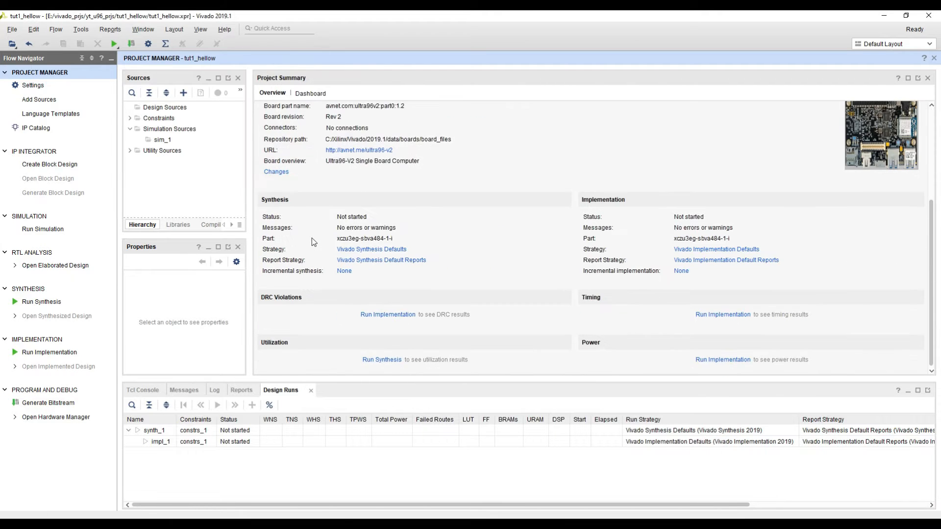
scroll(312, 237, "up", 5)
left_click_drag(249, 187, 266, 186)
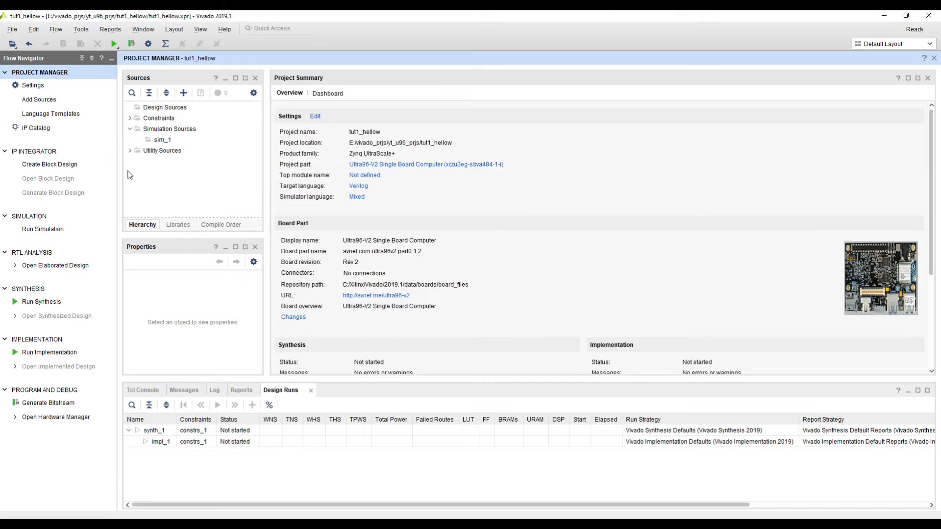
left_click(62, 166)
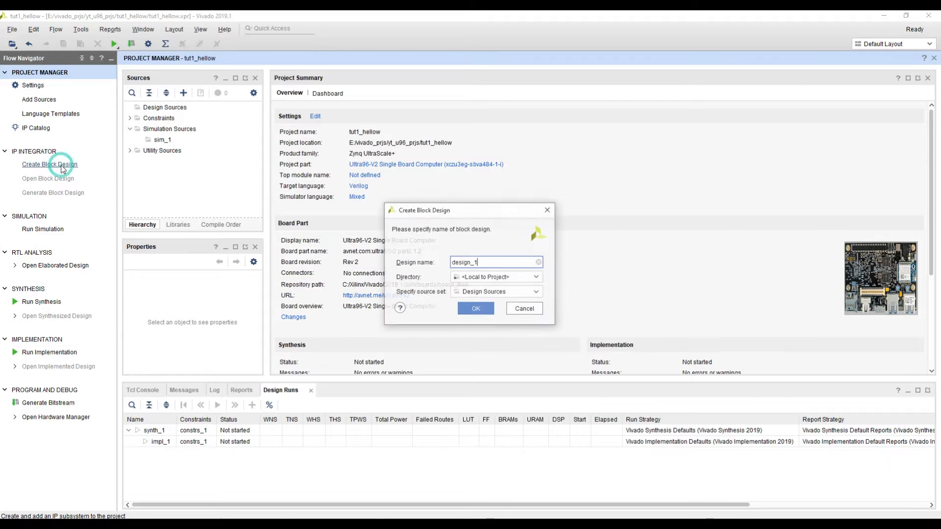
left_click(475, 309)
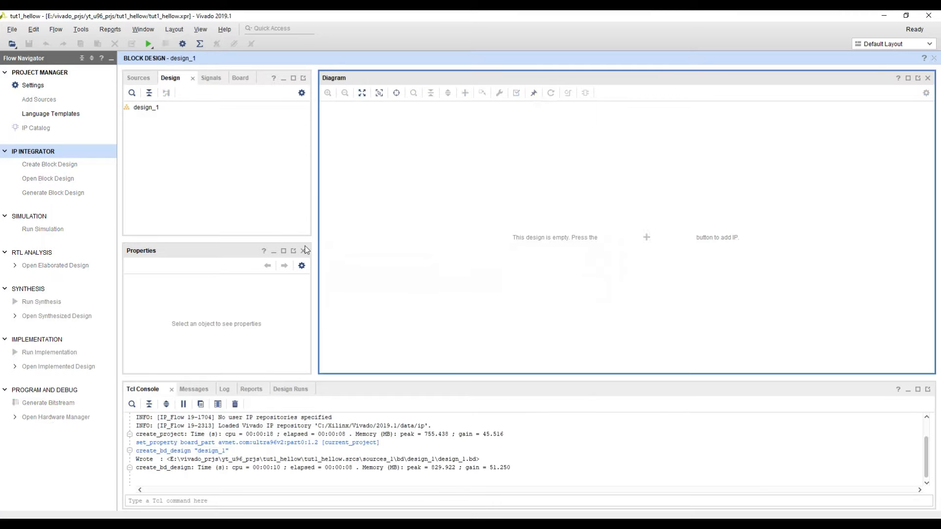
- Add the Zynq UltraScale+ MPSoC IP to the empty block design
left_click_drag(312, 242, 227, 242)
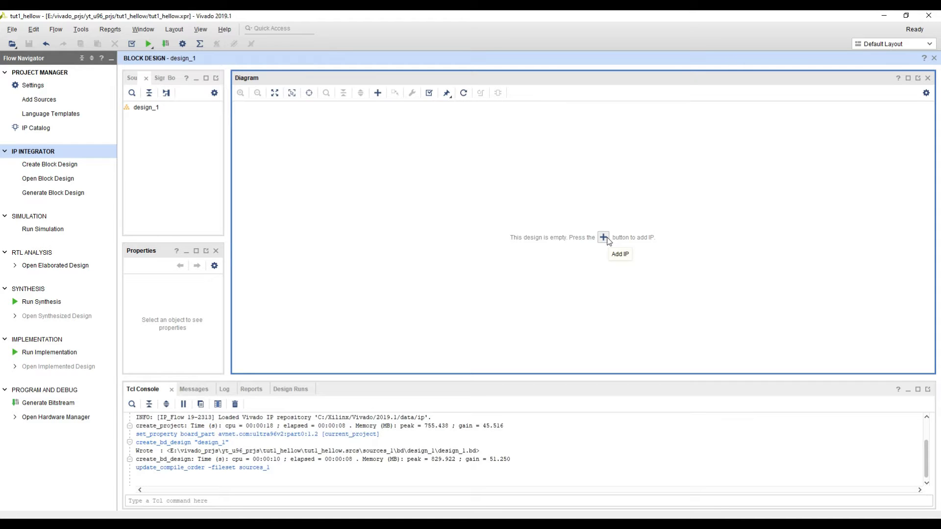
left_click(603, 238)
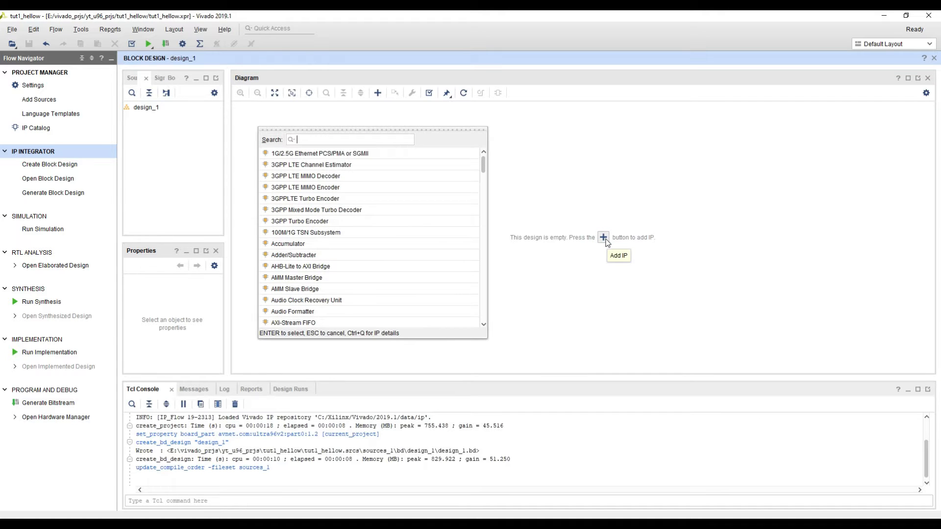
type("zyn")
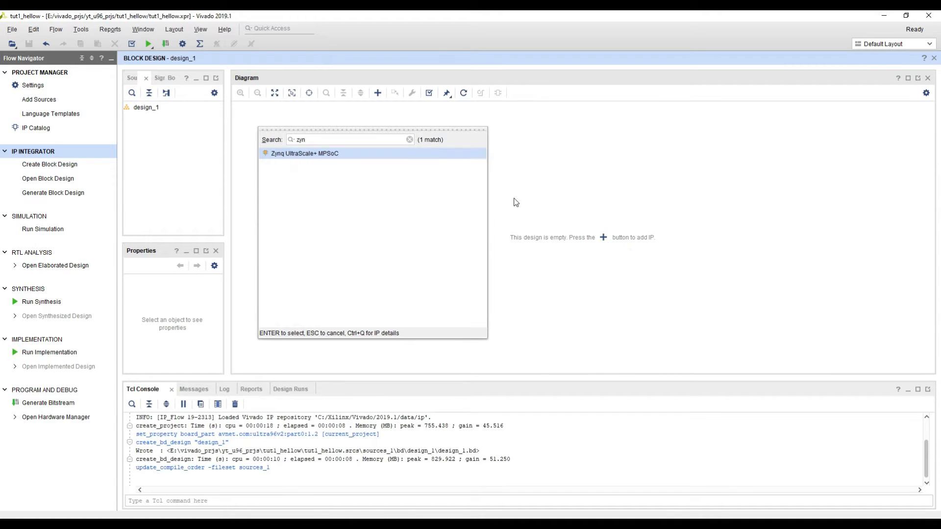
double_click(326, 153)
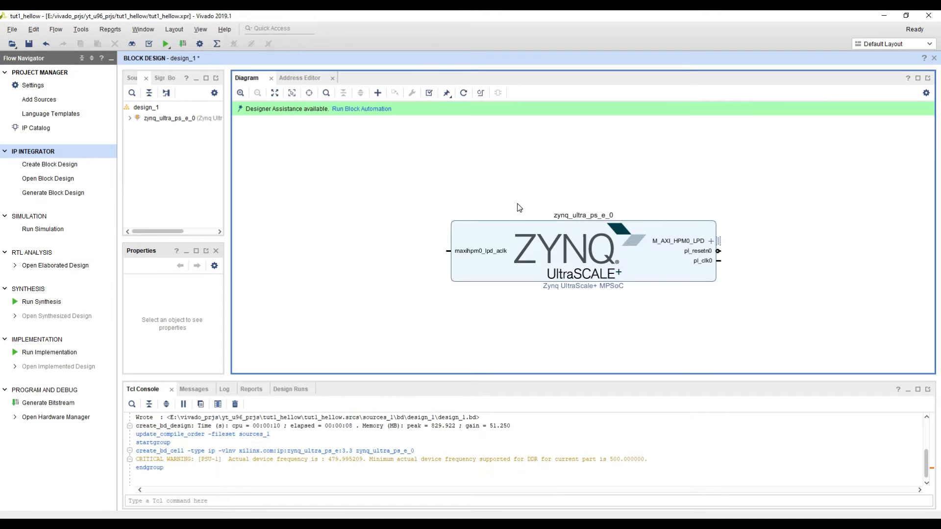
- Run block automation on the Zynq block with the board preset applied, and save the block design
left_click(515, 181)
left_click(532, 256)
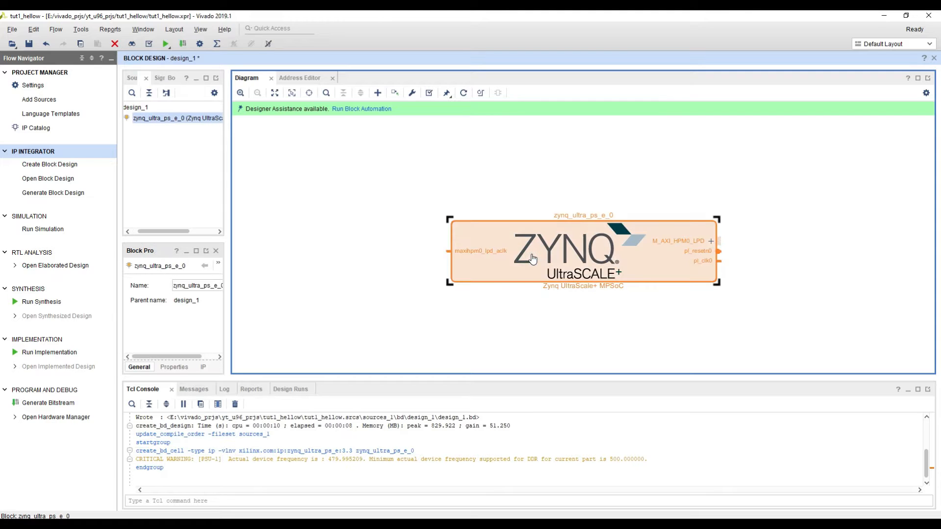
left_click_drag(442, 379, 439, 407)
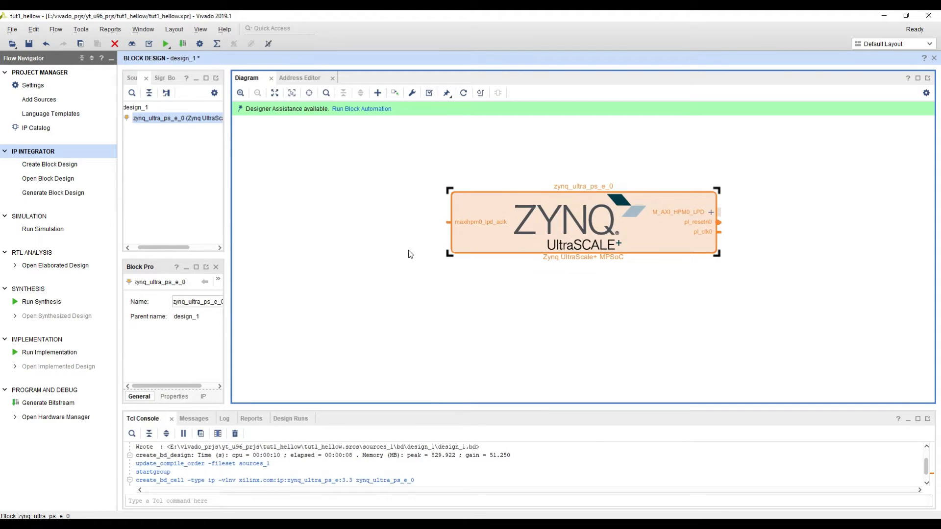
left_click(389, 215)
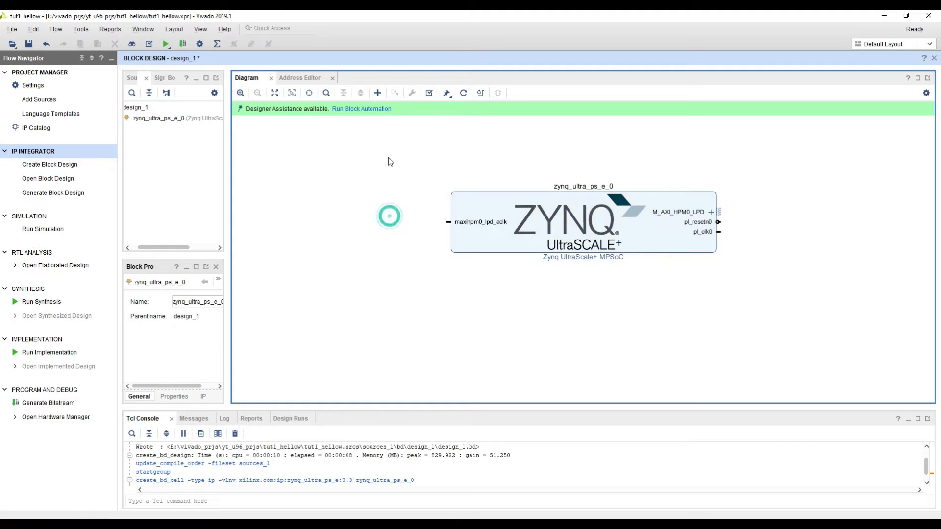
left_click(353, 110)
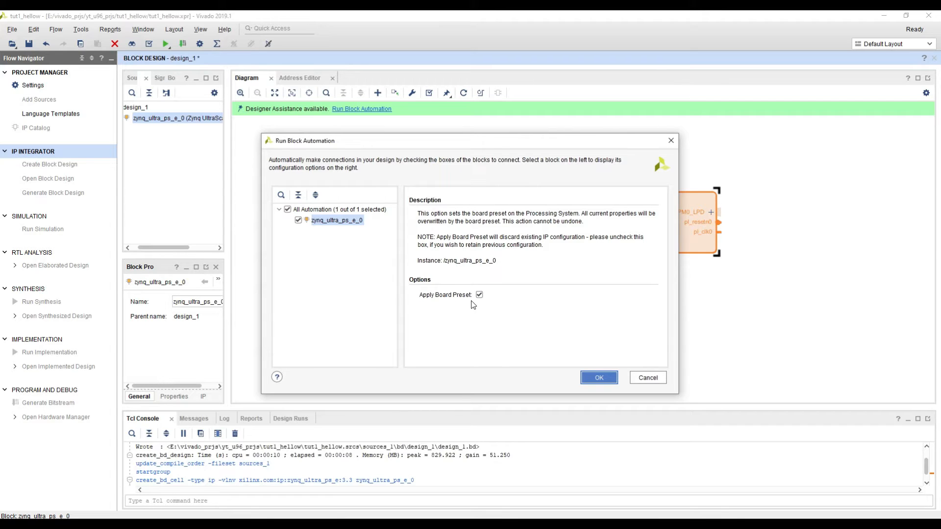
left_click(601, 378)
left_click(599, 378)
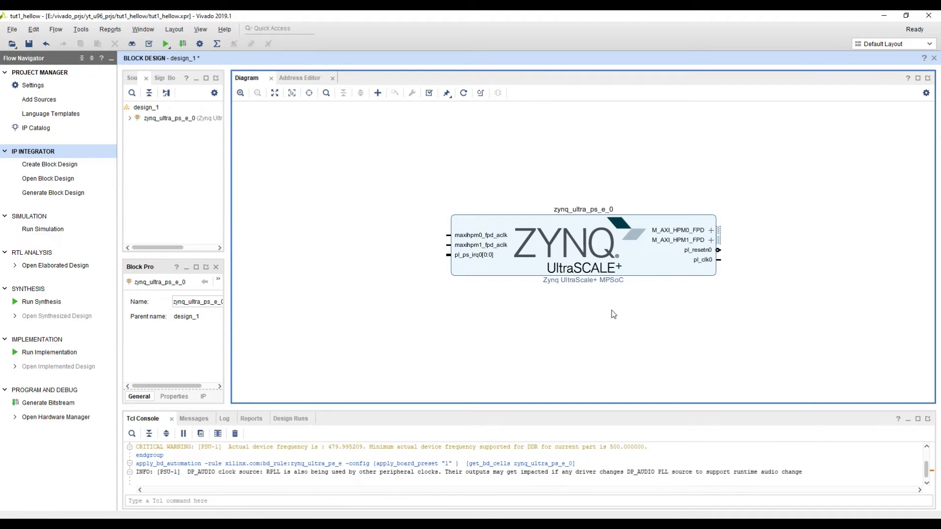
key("ctrl+s")
- Open the Zynq block's customization and enlarge the dialog to view the PS UltraScale+ block diagram
double_click(577, 216)
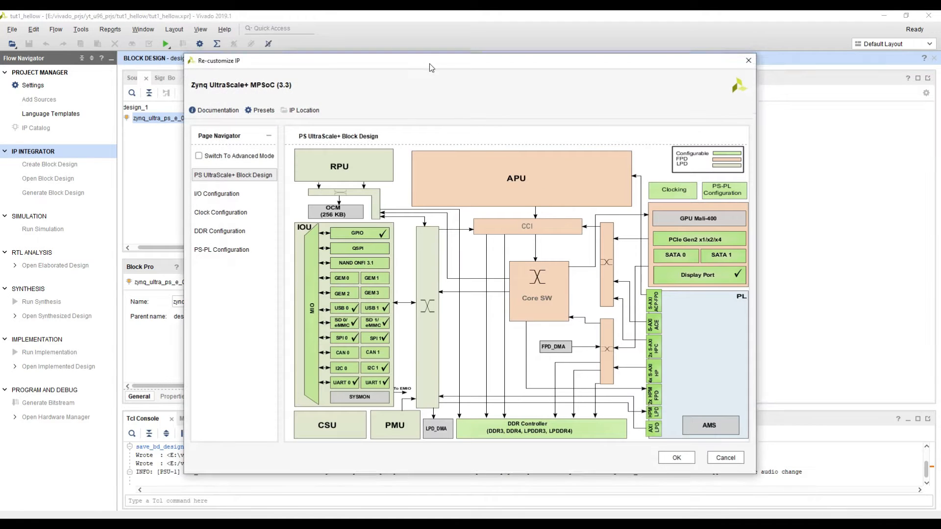
left_click_drag(429, 63, 413, 47)
left_click_drag(735, 458, 822, 466)
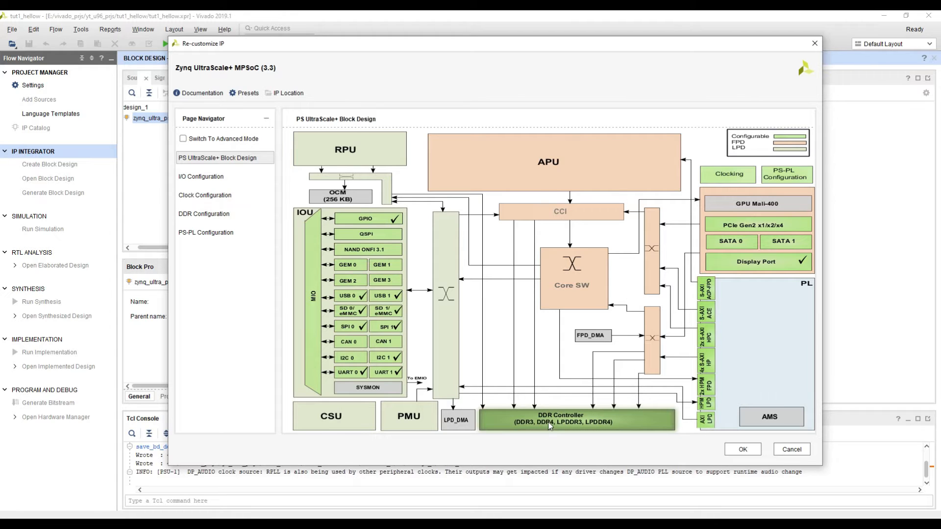
- Examine the I/O configuration of the memory interfaces, the UART peripherals and the high-speed interfaces
left_click(218, 179)
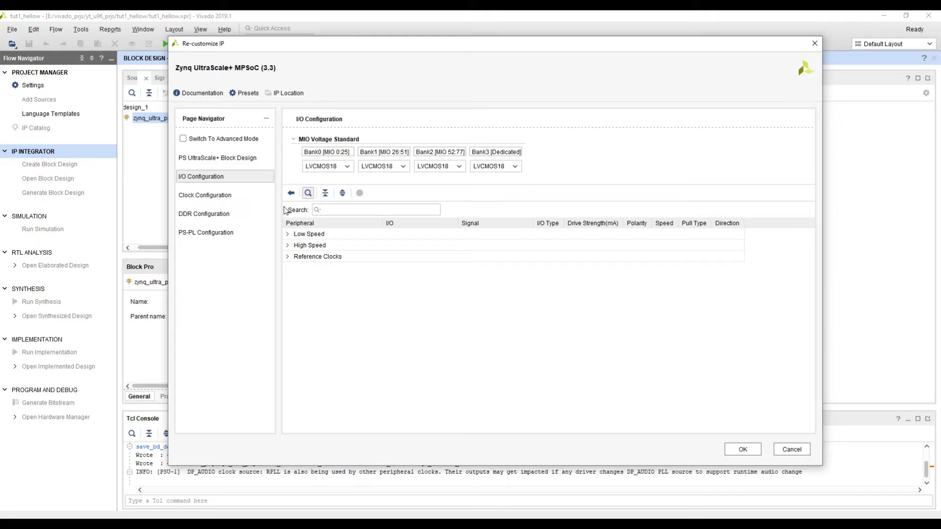
left_click(288, 234)
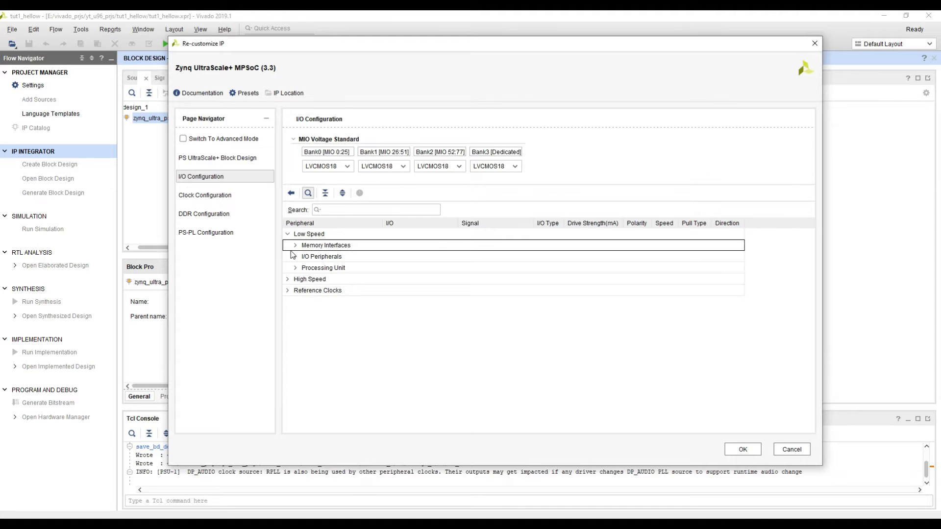
left_click(295, 245)
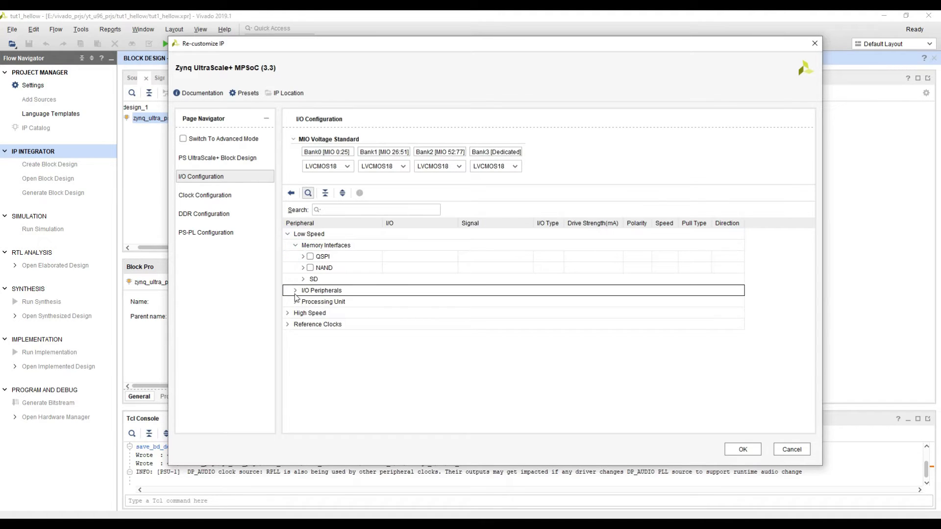
left_click(295, 291)
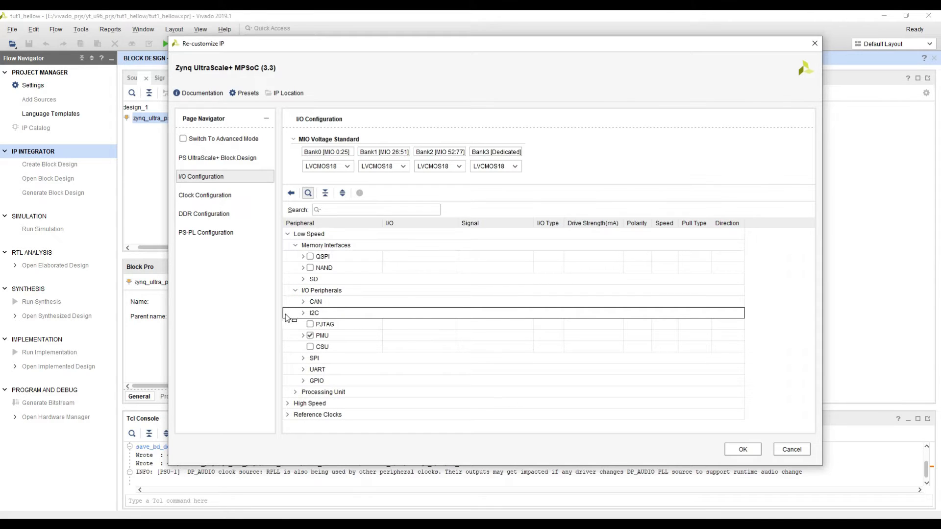
left_click(303, 369)
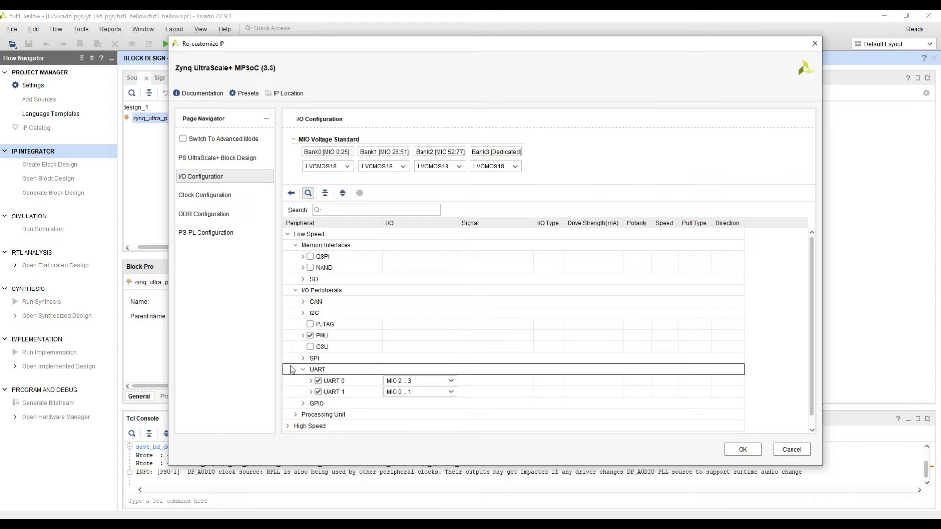
scroll(289, 369, "down", 1)
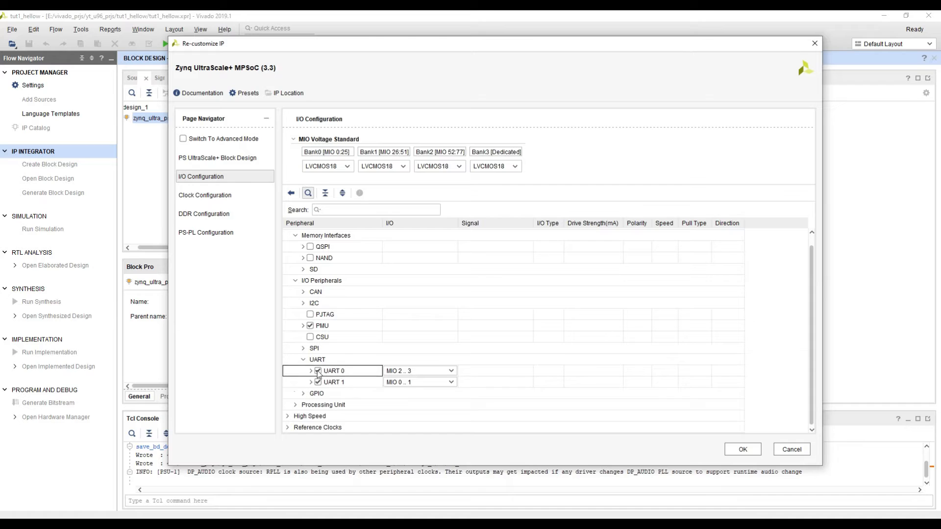
left_click(287, 415)
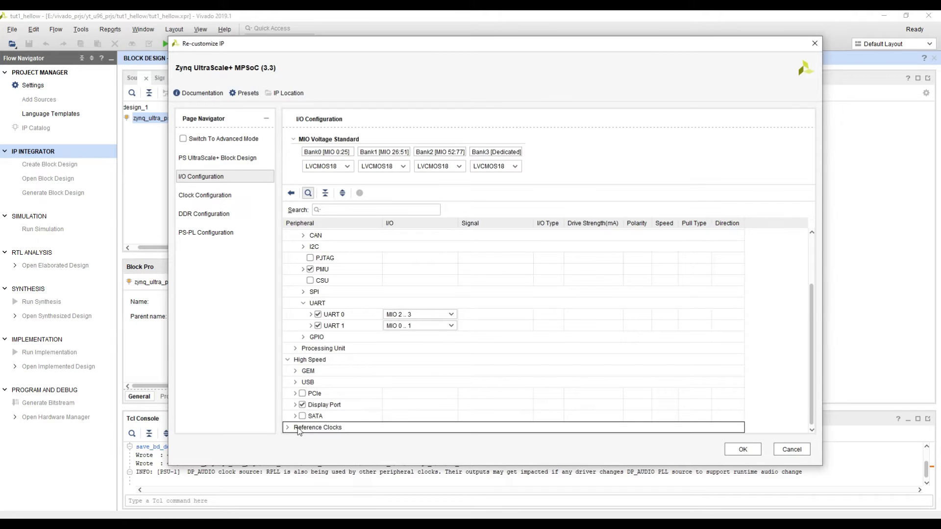
left_click(288, 360)
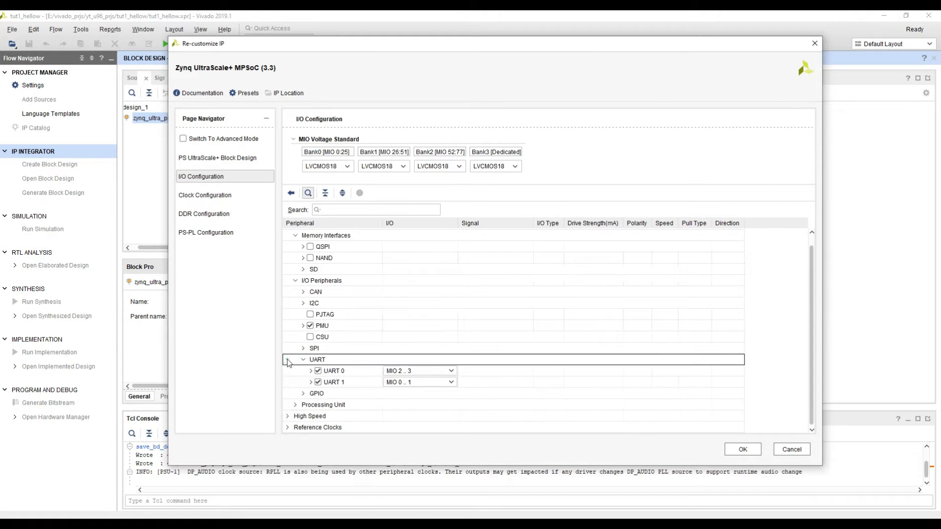
- Examine the clock configuration: the input clocks and the output clocks, including the Low Power Domain processor and PL fabric clocks
left_click(218, 195)
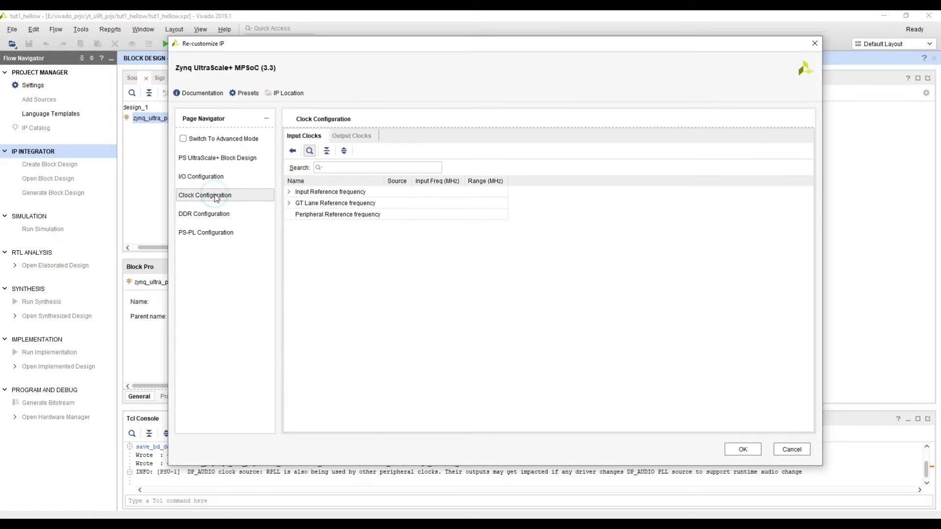
left_click(288, 192)
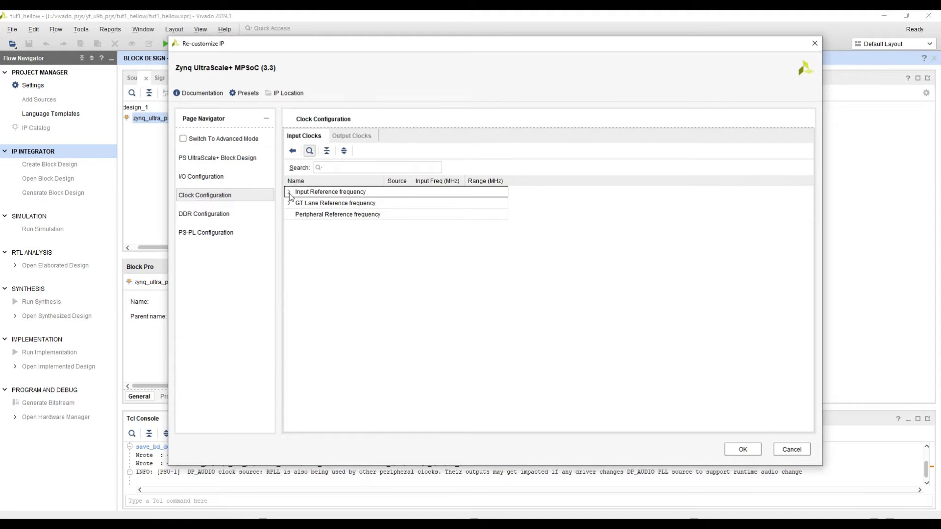
left_click(351, 136)
left_click(288, 230)
left_click(288, 286)
left_click(289, 331)
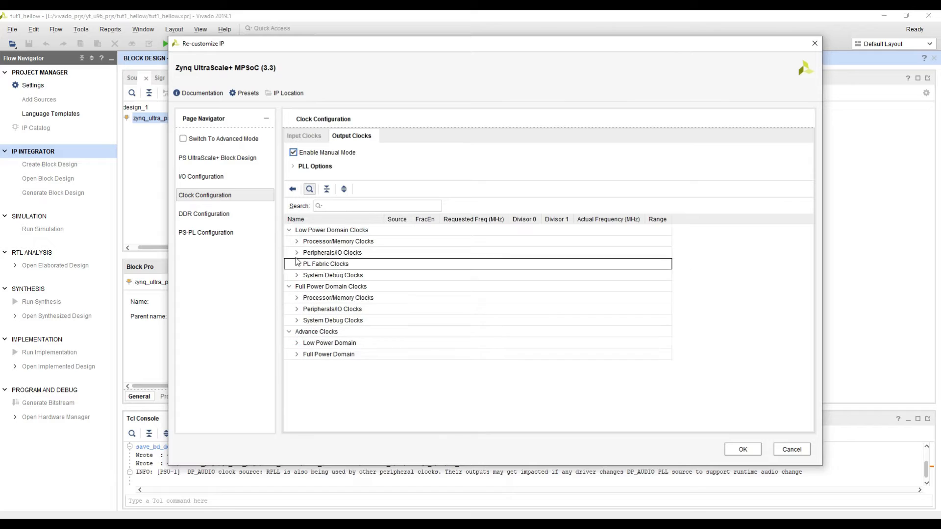
left_click(287, 241)
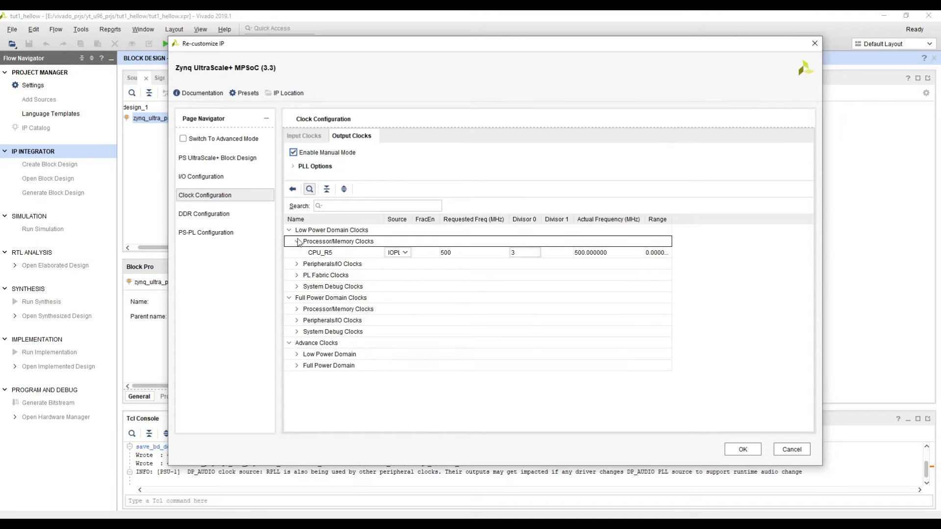
left_click(287, 241)
left_click(286, 264)
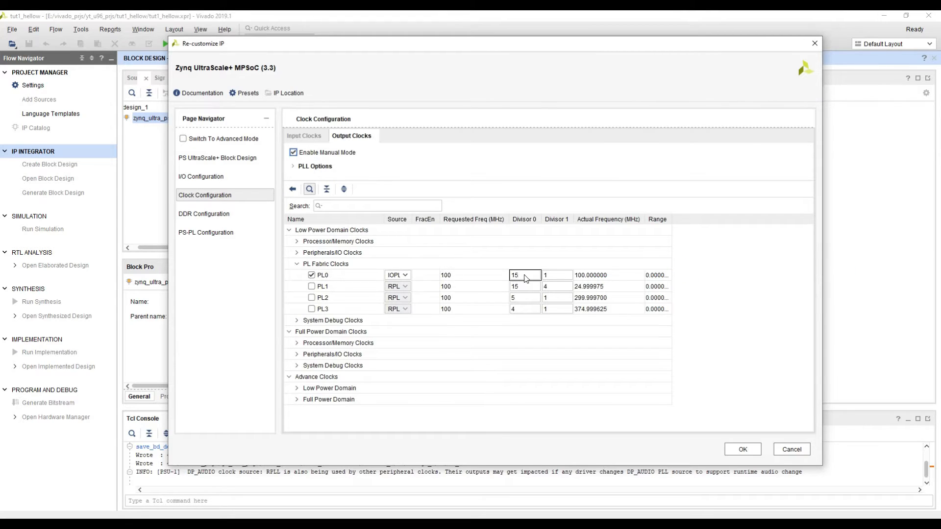
- Examine the DDR configuration, from the clocking and controller options down to the memory options
left_click(205, 214)
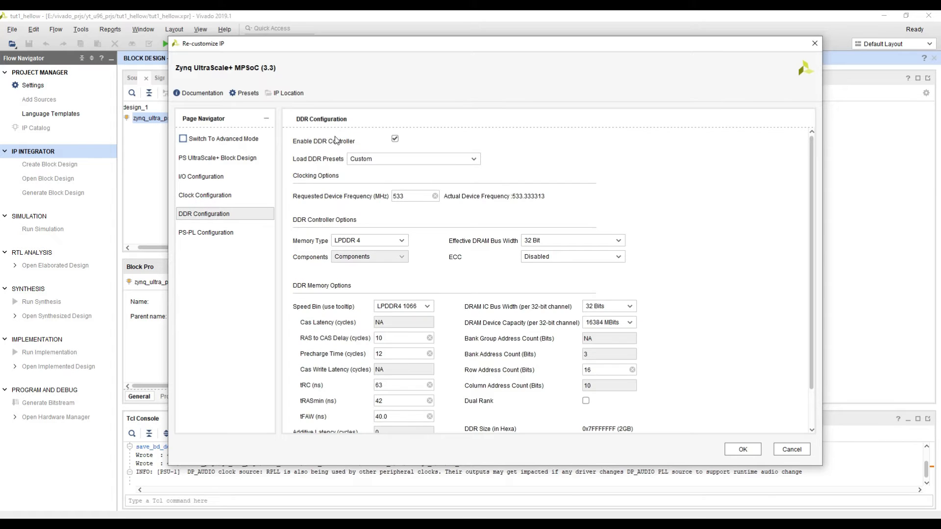
scroll(294, 229, "down", 1)
scroll(294, 229, "down", 3)
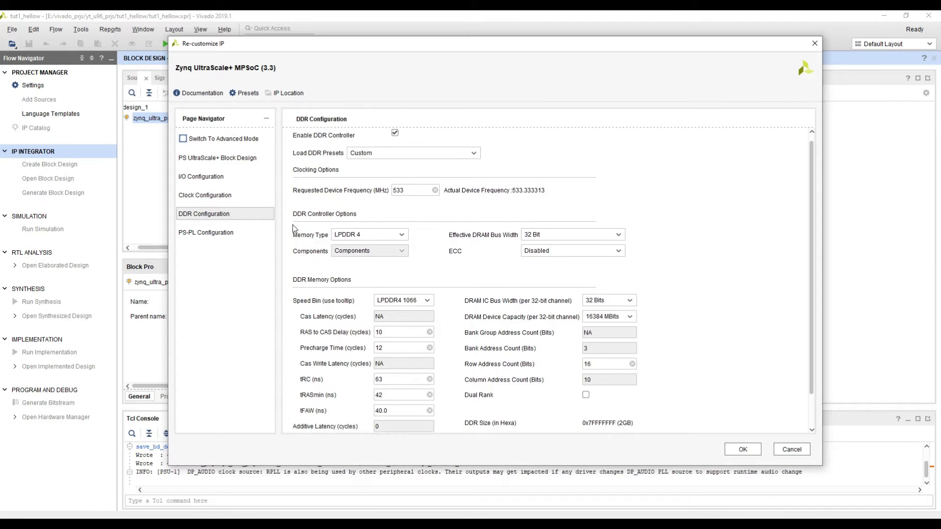
scroll(294, 228, "down", 1)
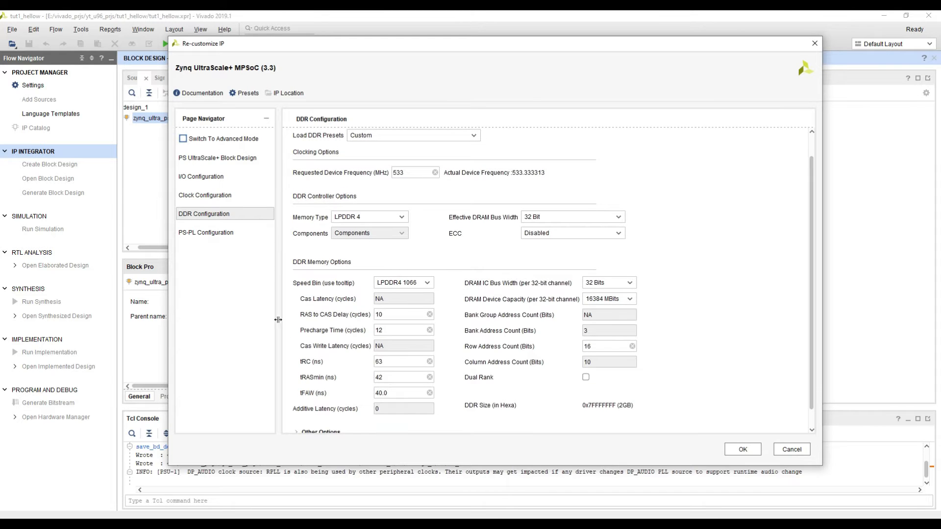
scroll(298, 327, "down", 1)
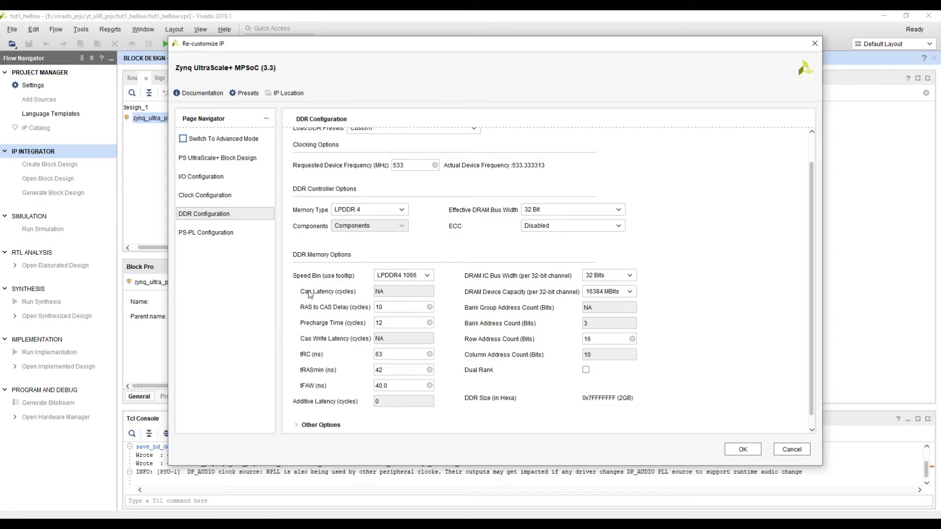
- Examine the general settings and the master and slave AXI interfaces in the PS-PL configuration
left_click(200, 234)
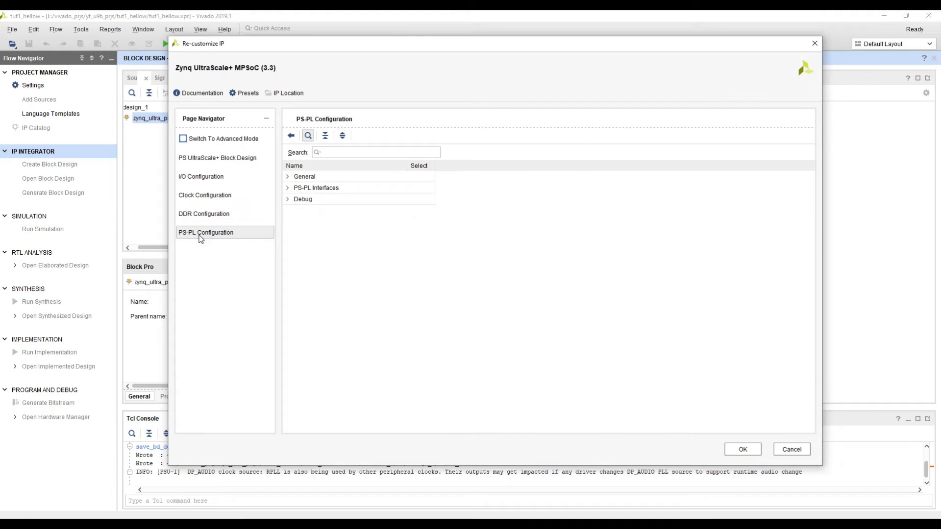
left_click(288, 179)
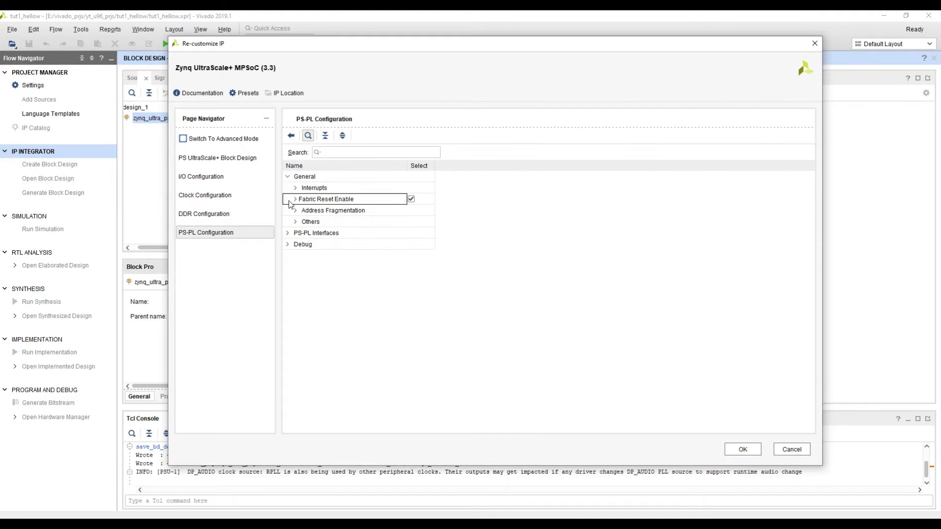
left_click(289, 234)
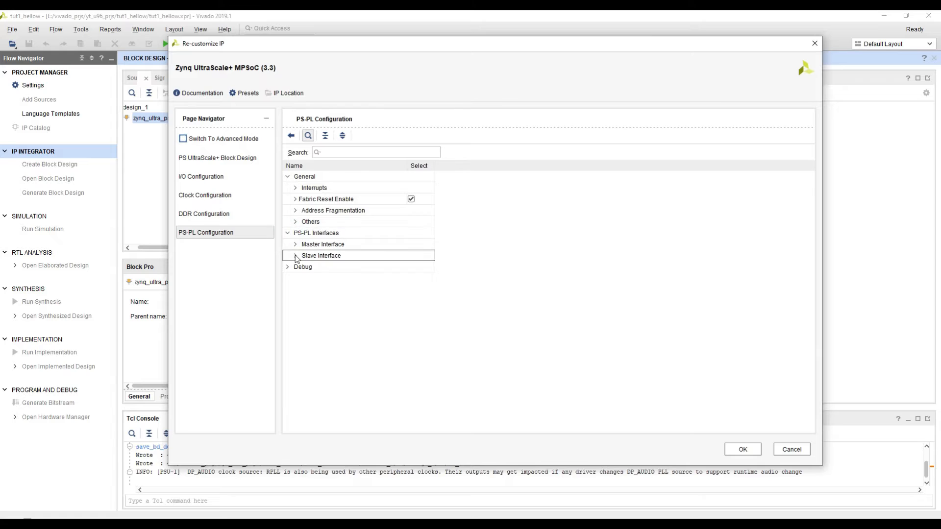
left_click(295, 255)
left_click(296, 244)
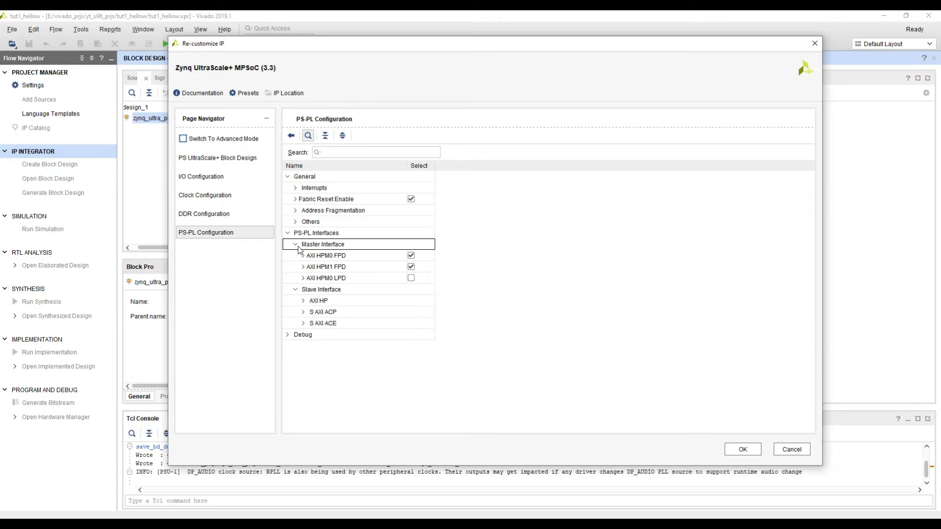
left_click(306, 255)
left_click(413, 258)
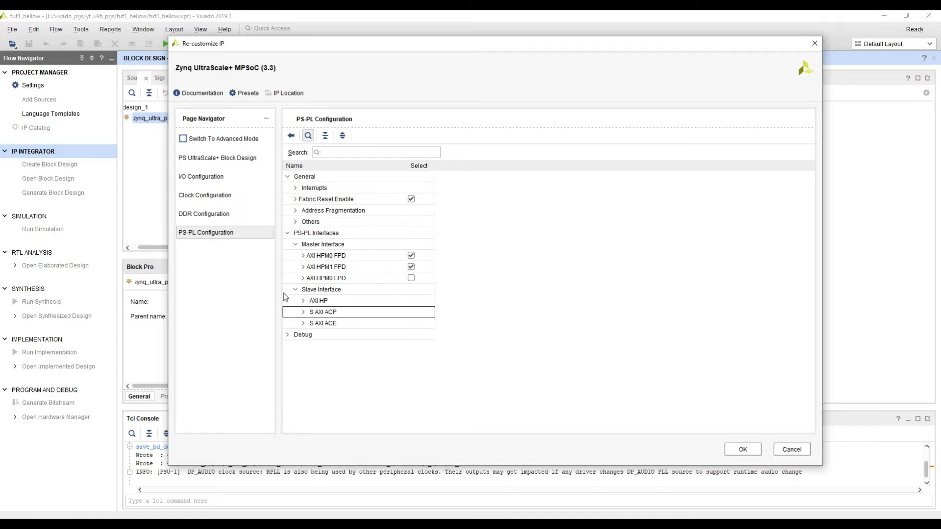
- Examine the PS-PL interrupt settings and the PS UltraScale+ block diagram, and close the customization without applying changes
left_click(295, 188)
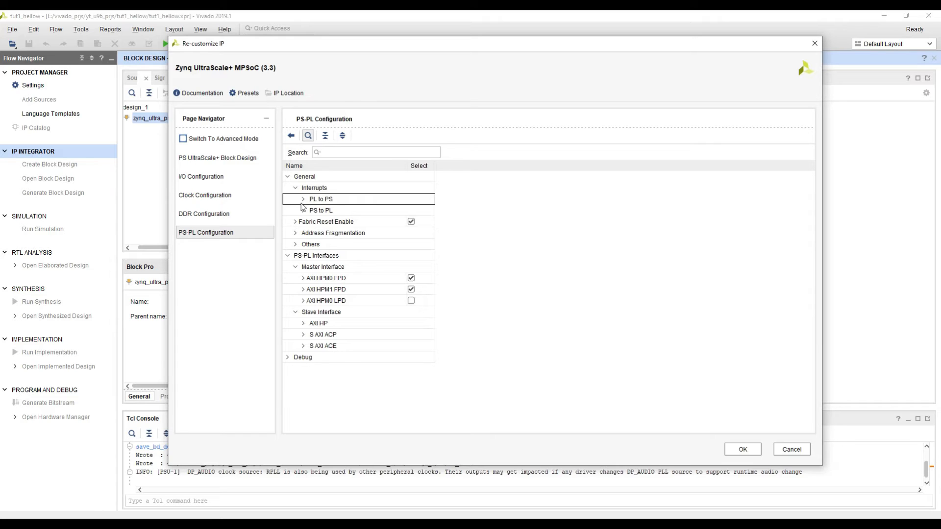
left_click(313, 210)
left_click(218, 158)
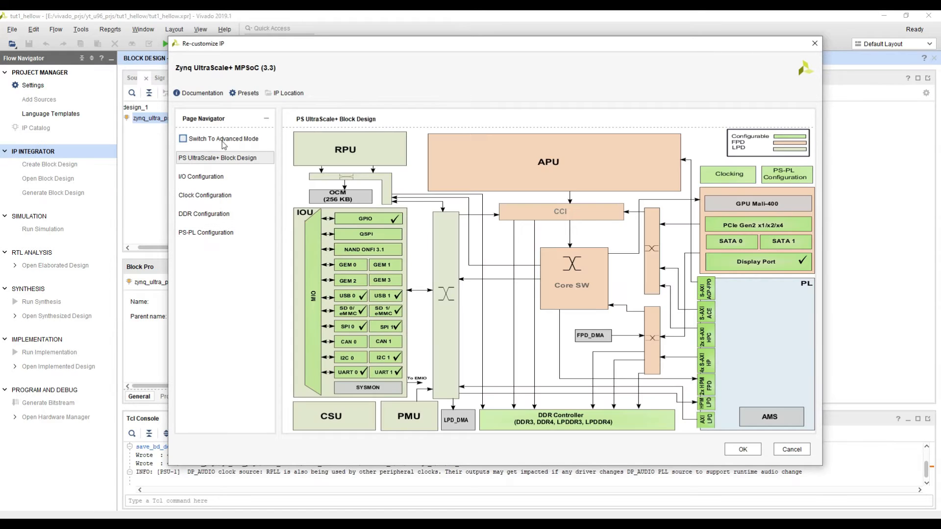
left_click(791, 450)
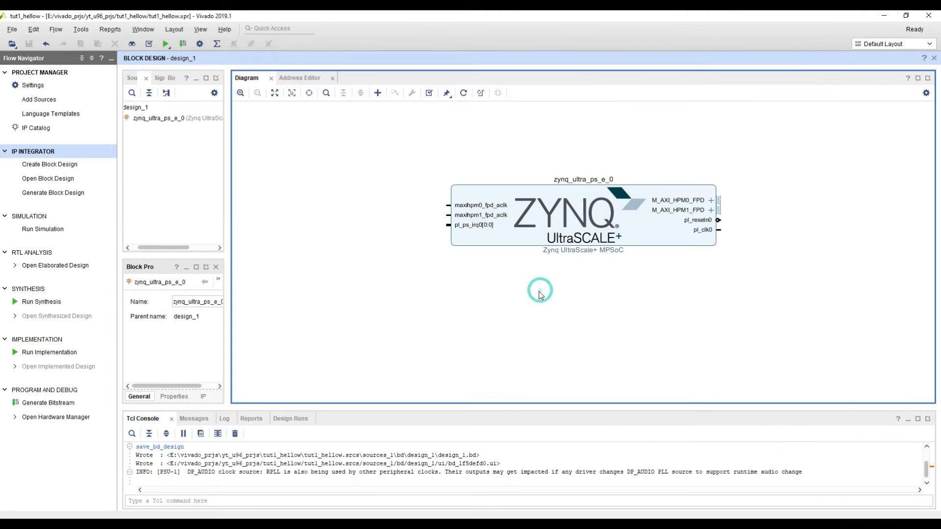
- Inspect the Zynq block's M_AXI_HPM0_FPD and M_AXI_HPM1_FPD interfaces, their associated clock inputs and the pl_clk0 output
left_click(474, 155)
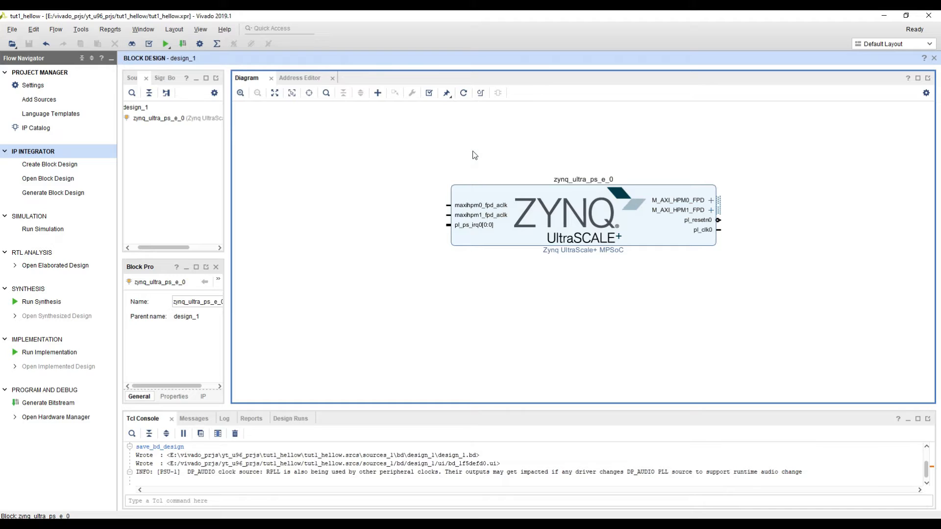
left_click(678, 202)
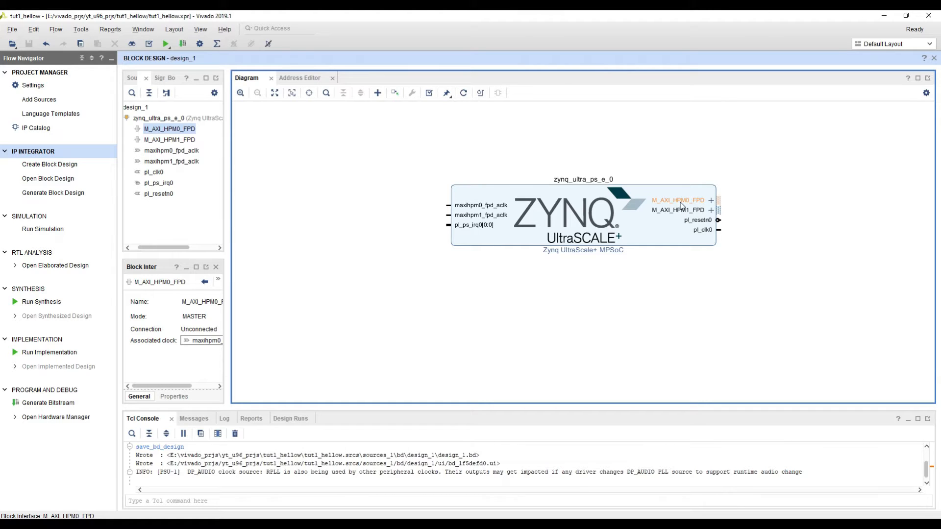
left_click(483, 217)
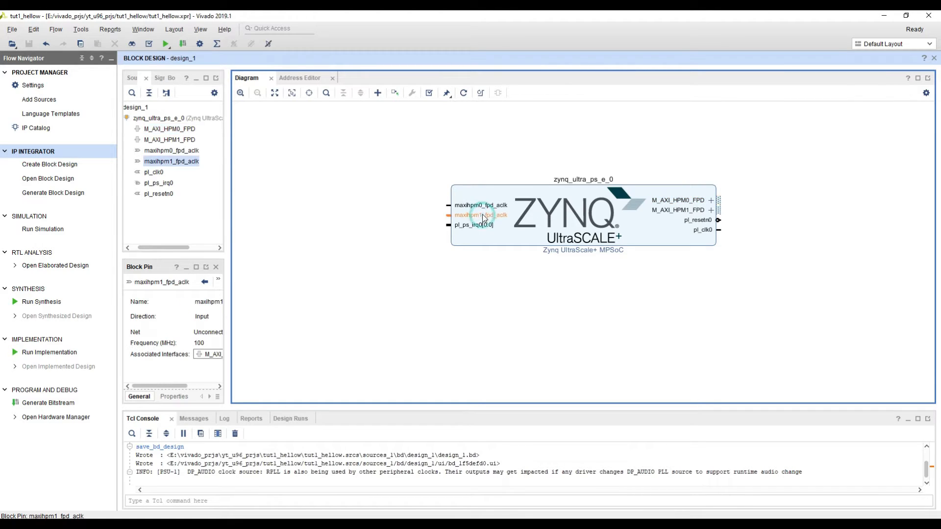
left_click(485, 206)
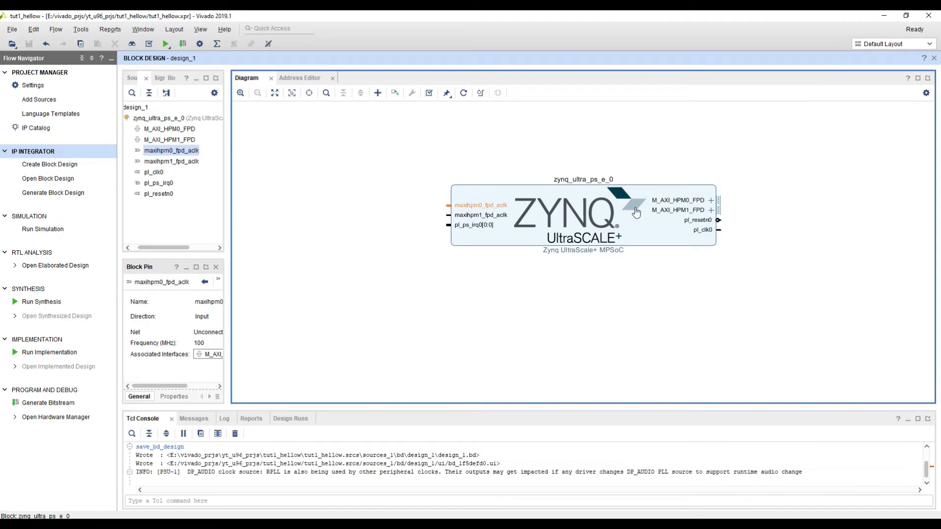
left_click(690, 200)
left_click(482, 205)
left_click(492, 216)
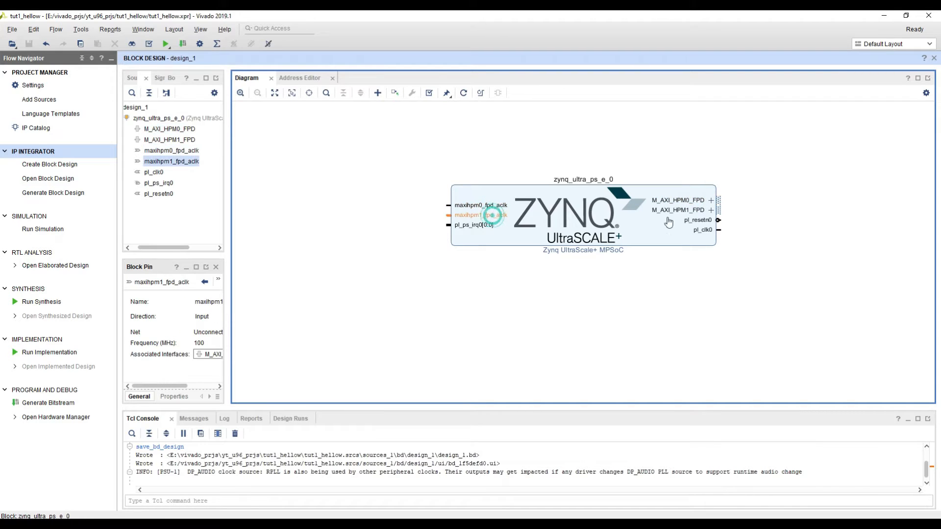
left_click(694, 211)
left_click(721, 266)
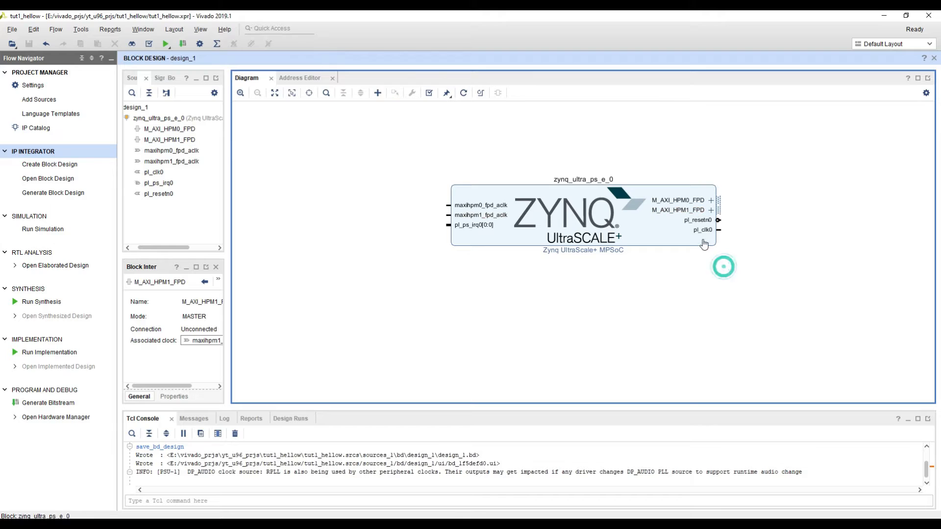
left_click(719, 229)
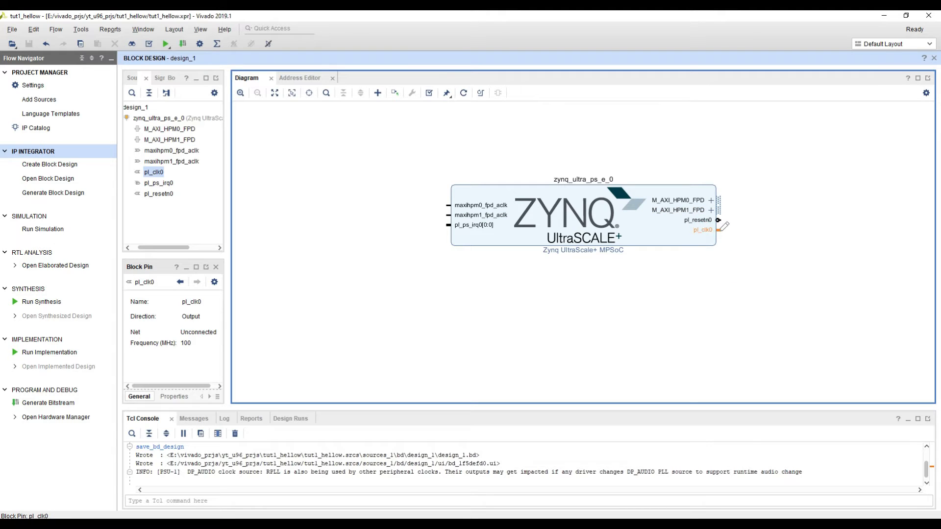
left_click(710, 279)
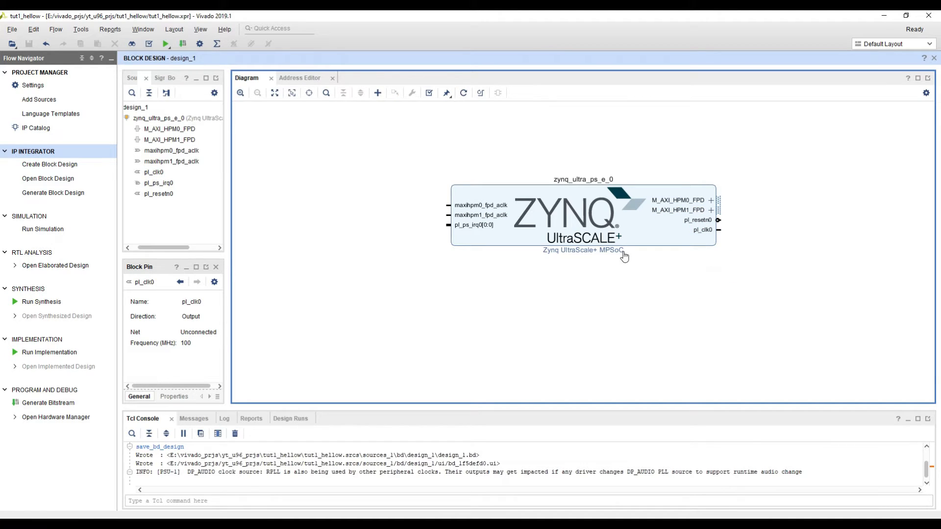
- Validate the block design and inspect the maxihpm0_fpd_aclk and maxihpm1_fpd_aclk pins
left_click(429, 93)
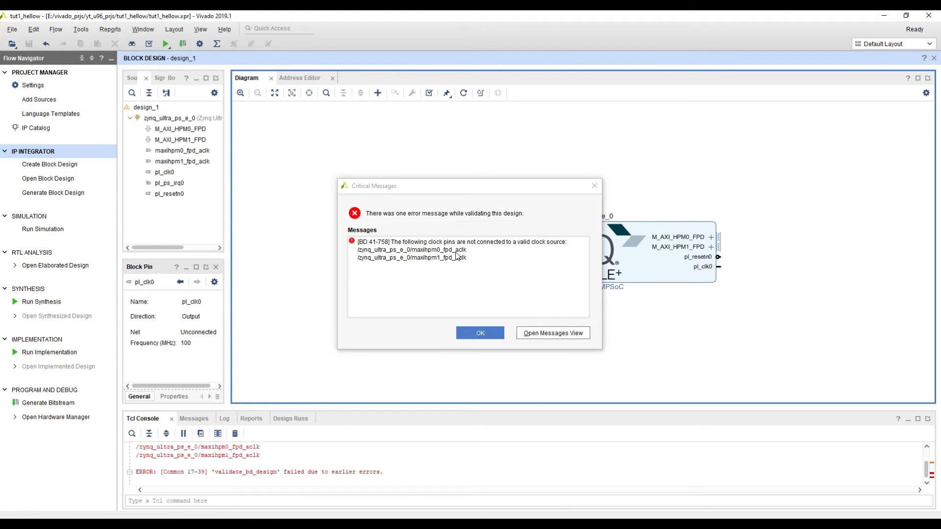
left_click(475, 334)
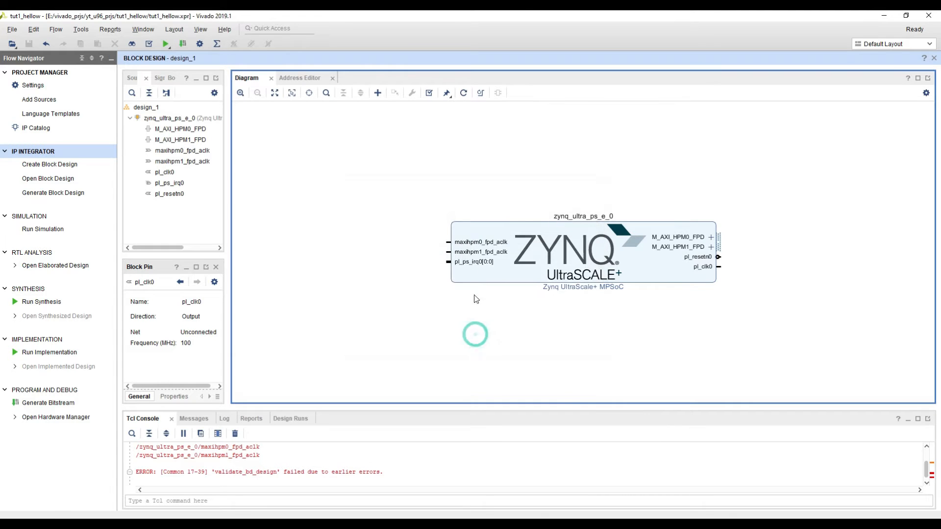
left_click(464, 242)
left_click(466, 252)
left_click(512, 326)
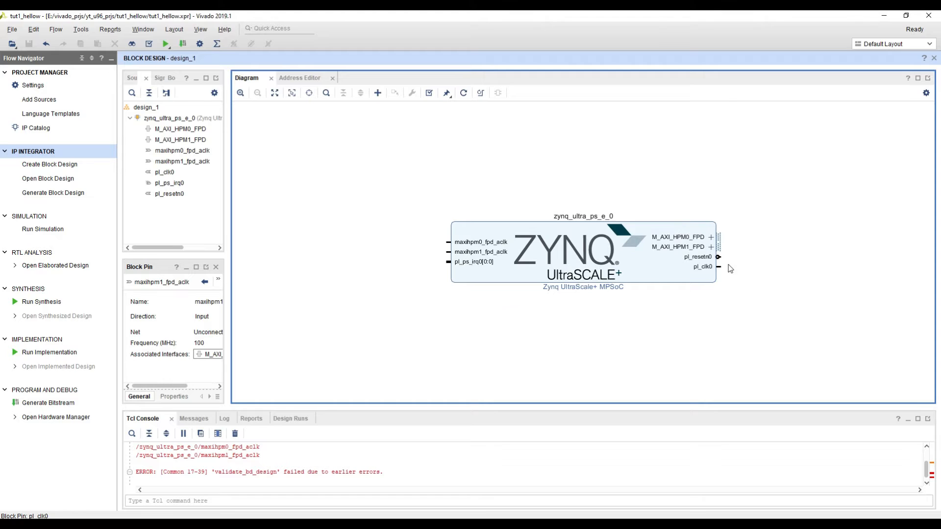
- Connect the Zynq block's pl_clk0 output to its maxihpm1_fpd_aclk and maxihpm0_fpd_aclk clock inputs
mouse_move(723, 266)
left_mouse_down()
mouse_move(683, 329)
mouse_move(439, 315)
mouse_move(445, 252)
left_mouse_up()
left_click(446, 241)
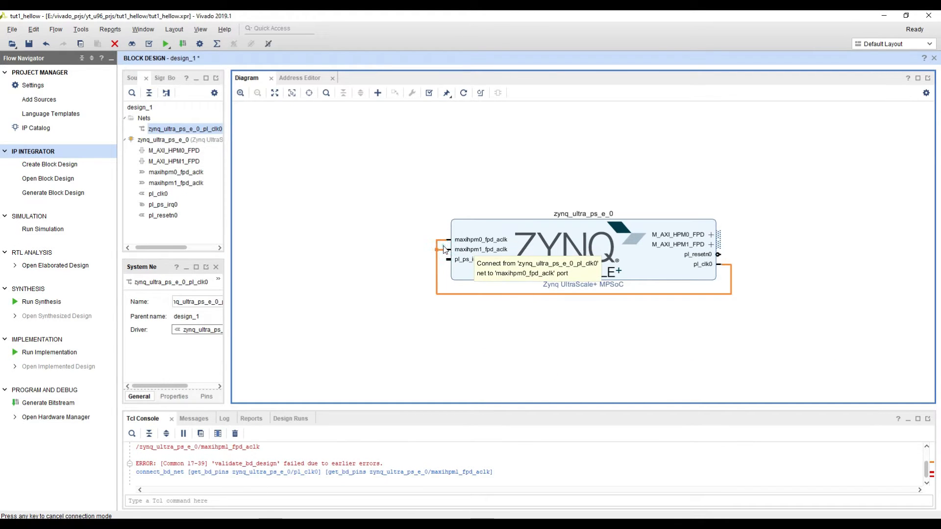
left_click(602, 347)
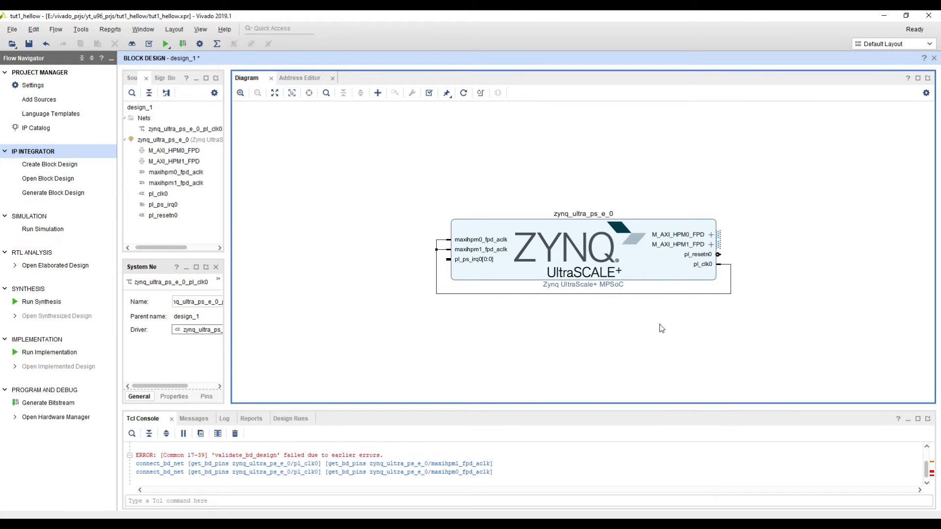
- Save the block design and validate it with the new clock connections
key("ctrl+s")
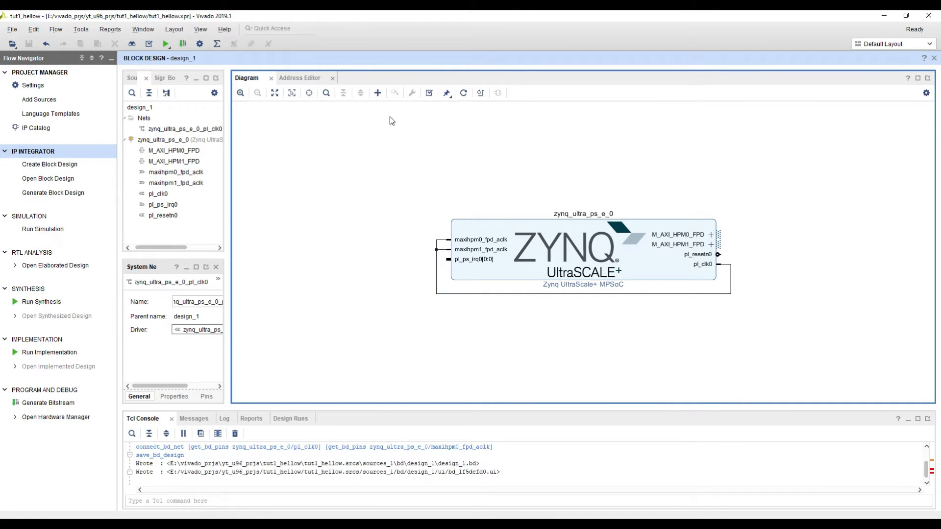
left_click(429, 94)
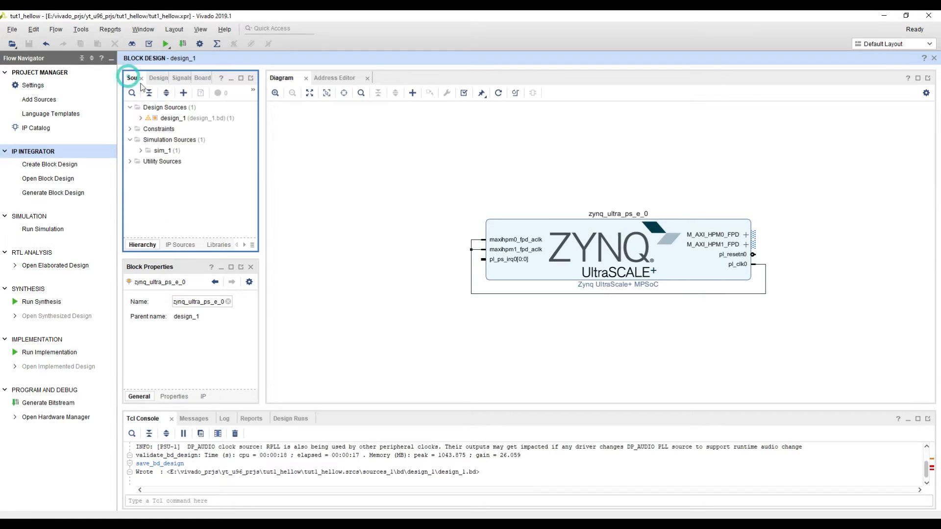
- Create an HDL wrapper for the design_1 block design, copying the generated wrapper to allow user edits
left_click_drag(262, 181, 293, 180)
left_click(170, 118)
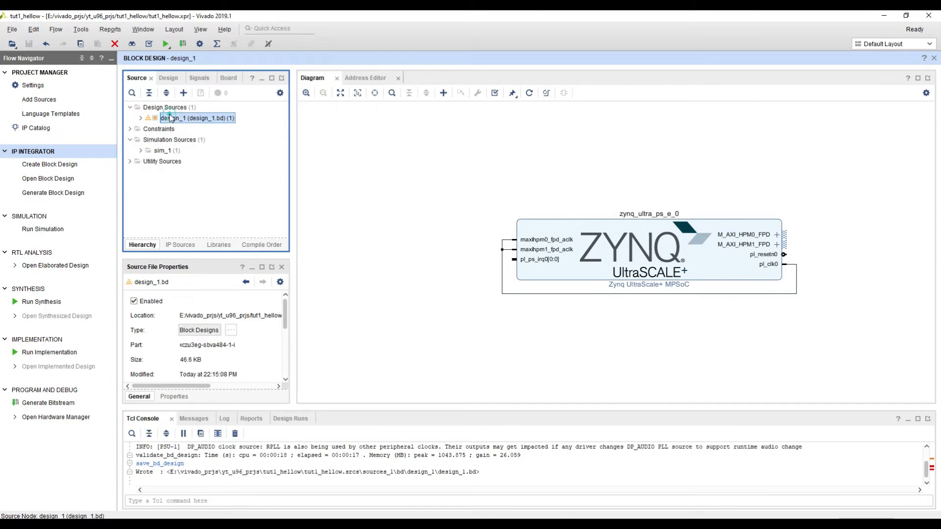
right_click(171, 118)
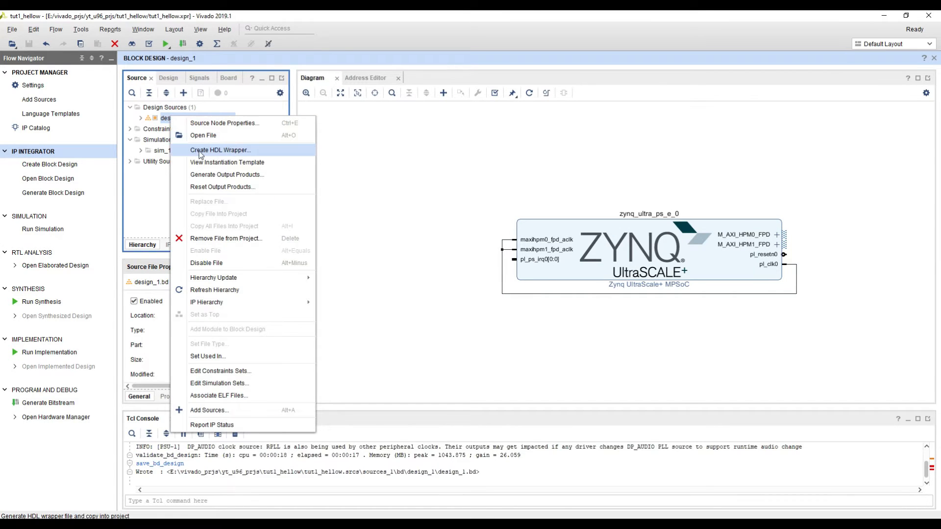
left_click(229, 152)
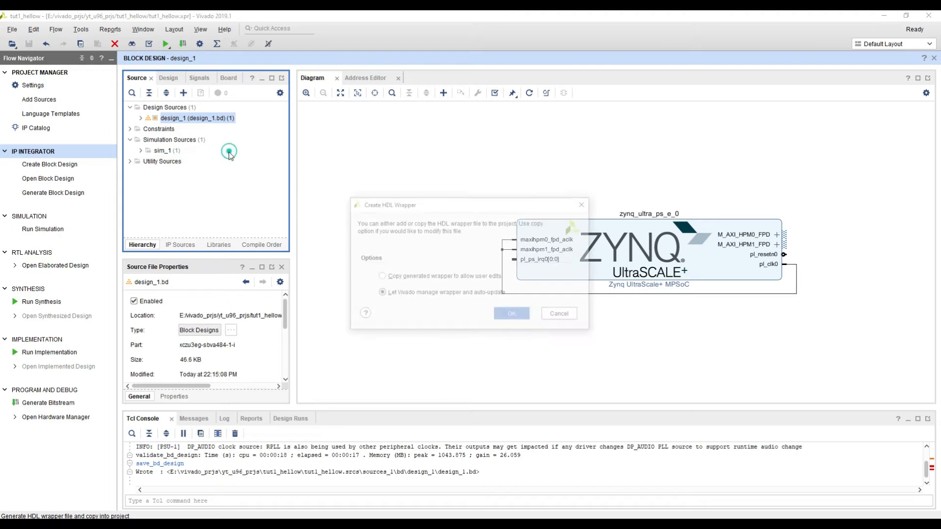
left_click(430, 277)
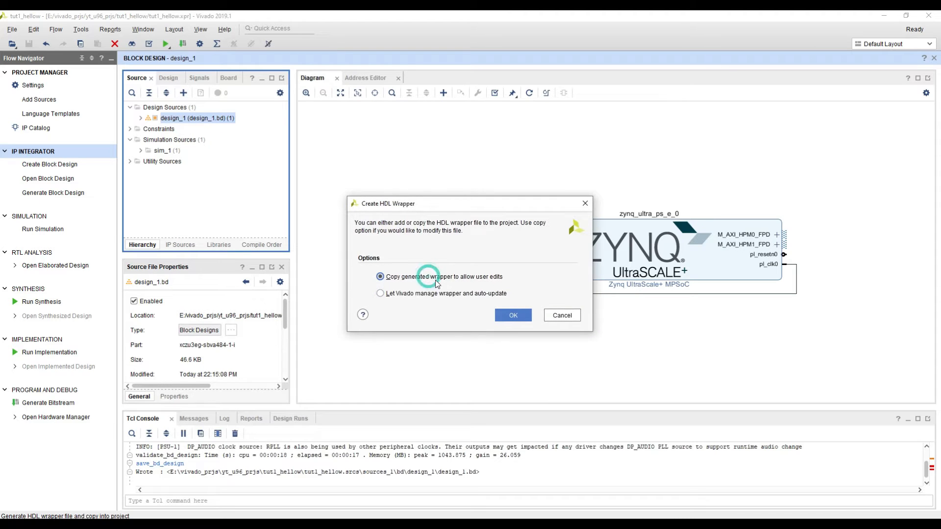
left_click(509, 317)
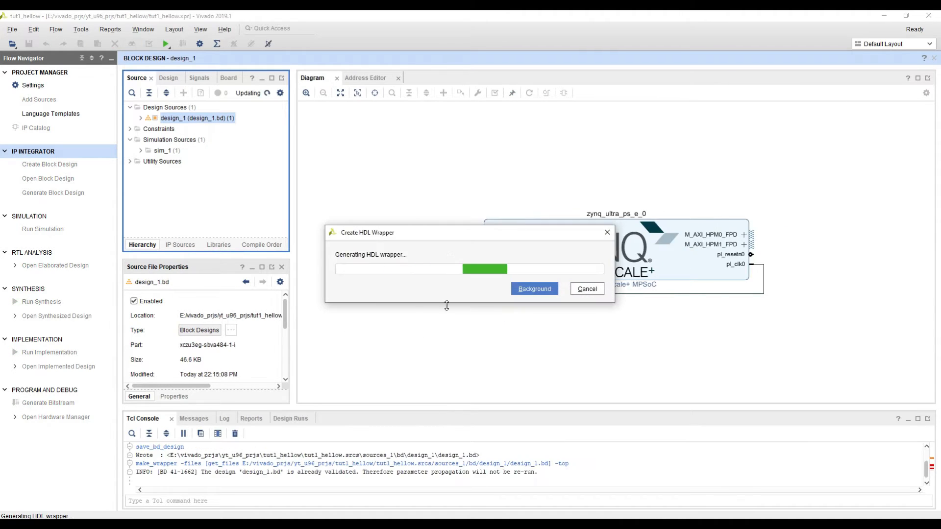
left_click(470, 291)
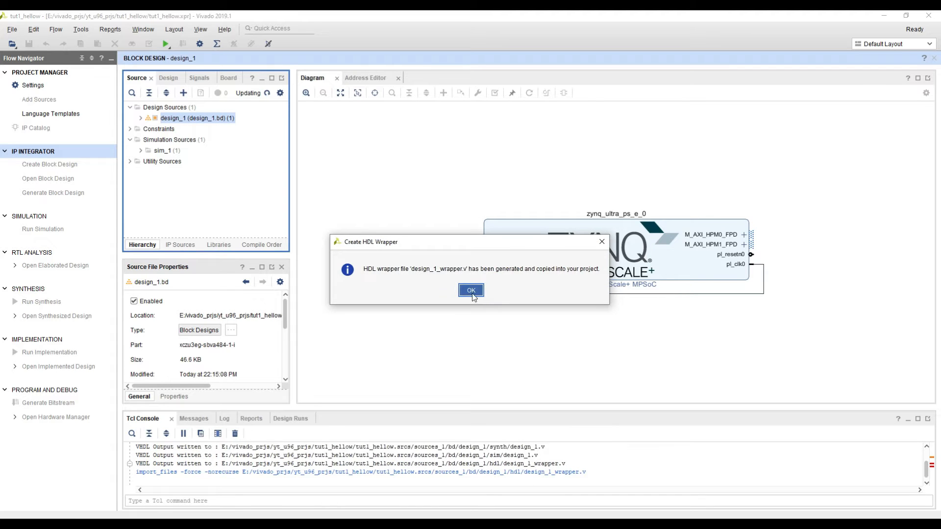
left_click(388, 302)
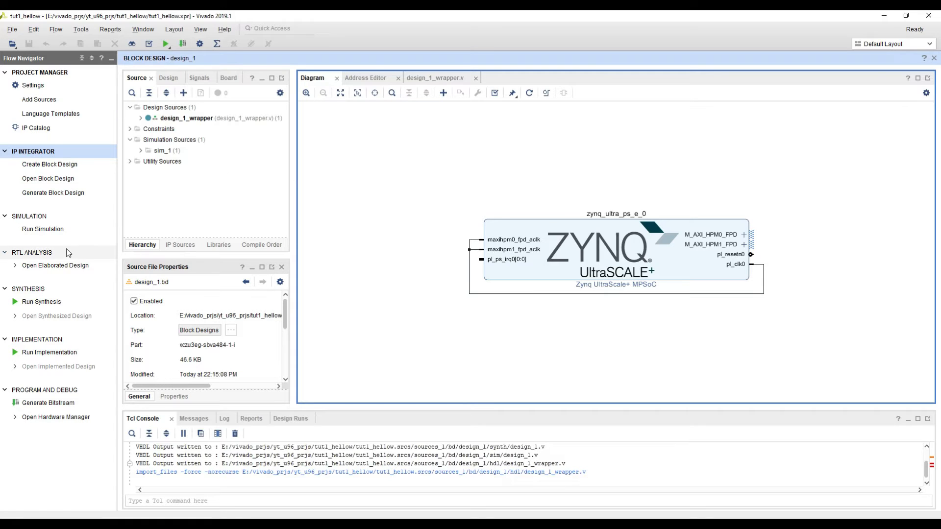
- Run synthesis on the local host with the number of jobs set to 6
left_click(44, 301)
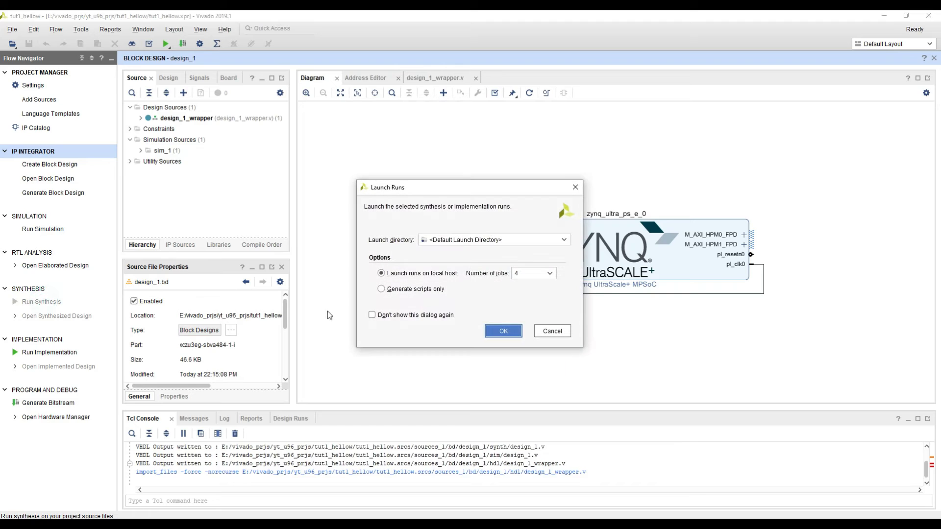
left_click(550, 273)
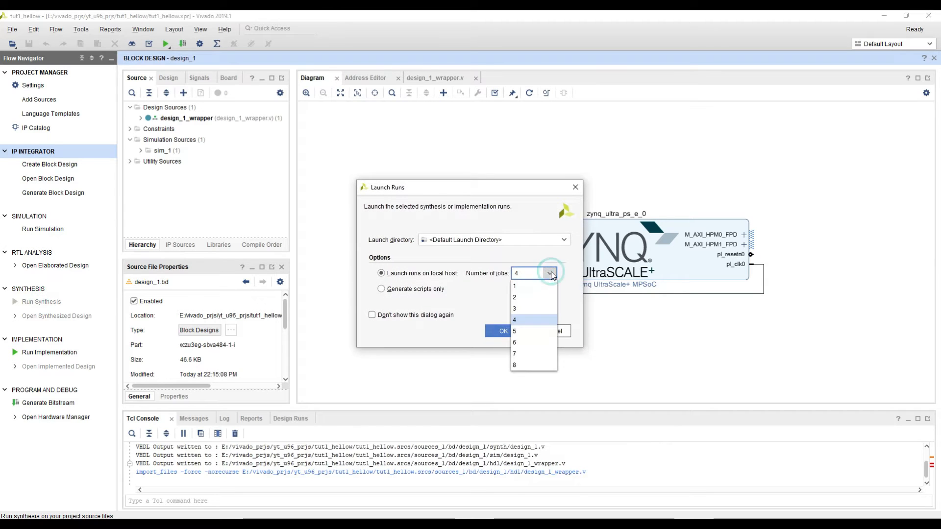
left_click(514, 273)
left_click(515, 273)
left_click(529, 343)
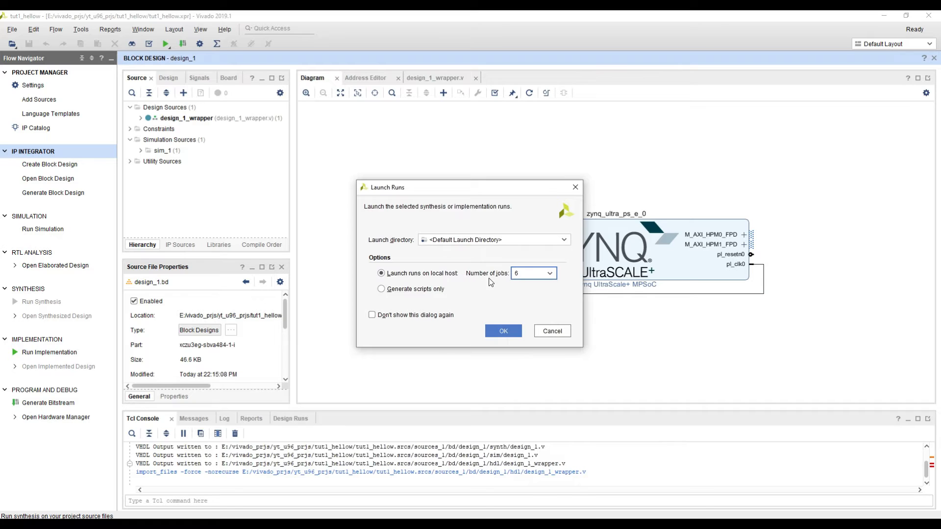
left_click(501, 331)
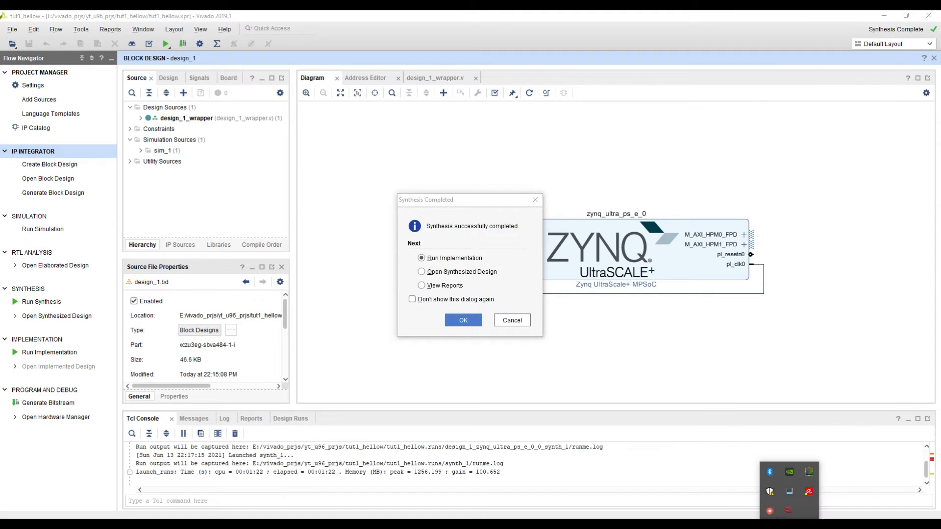
- Run implementation of the synthesized design on the local host with 6 jobs
left_click(448, 260)
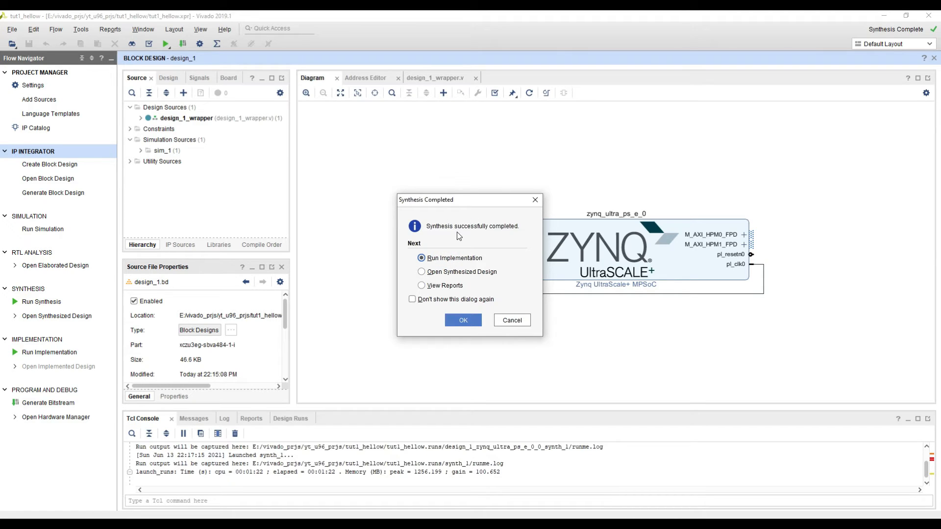
left_click(463, 320)
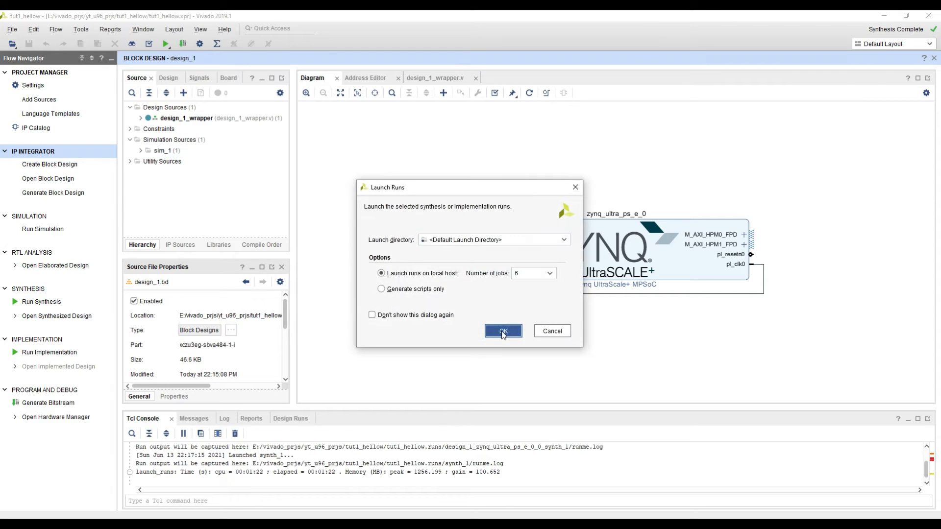
left_click(501, 331)
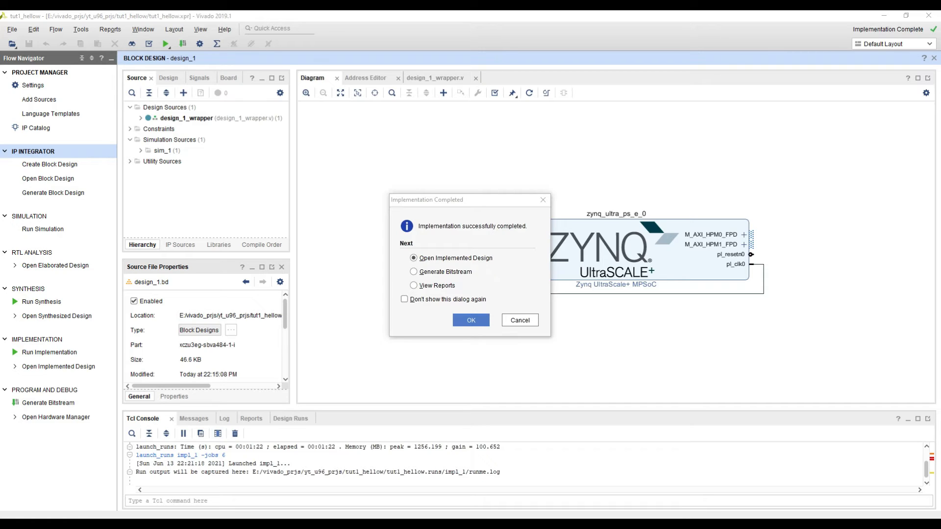
- Generate the bitstream from the implemented design and dismiss the completion dialog without opening anything further
left_click(413, 271)
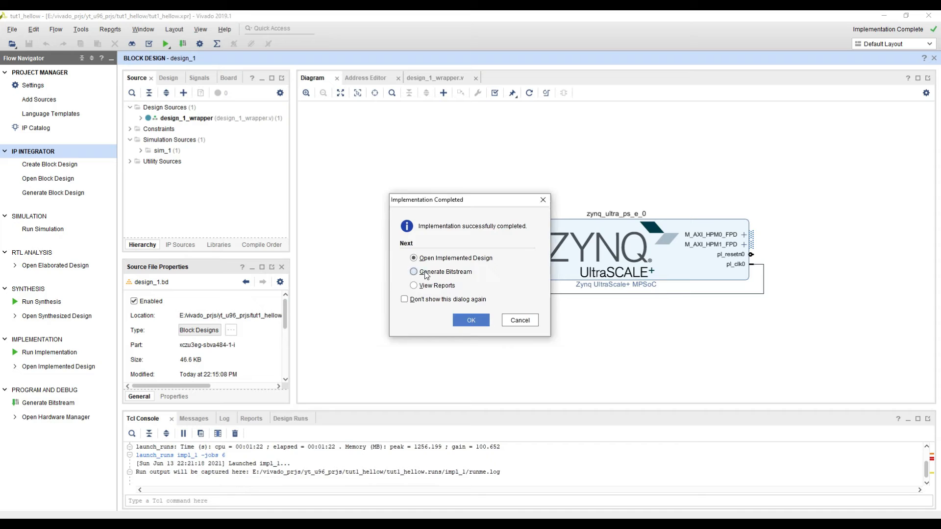
left_click(471, 320)
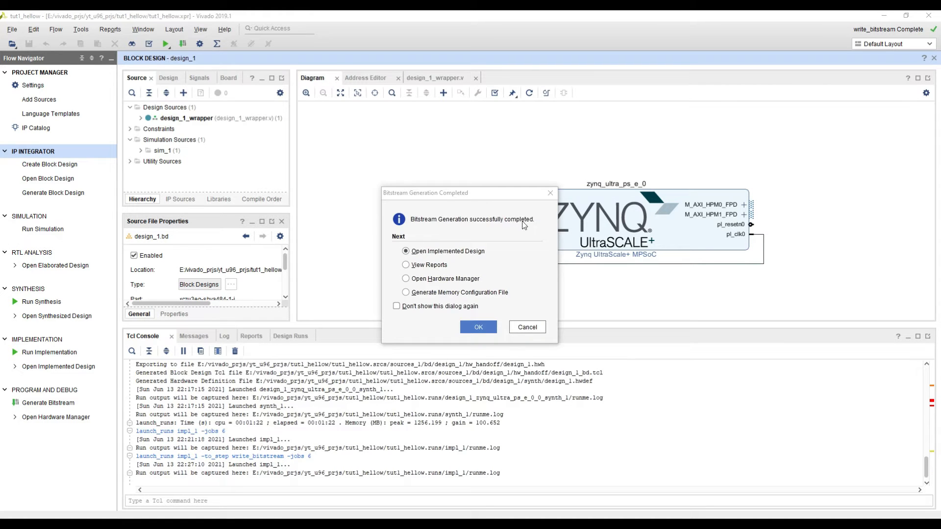
left_click(528, 332)
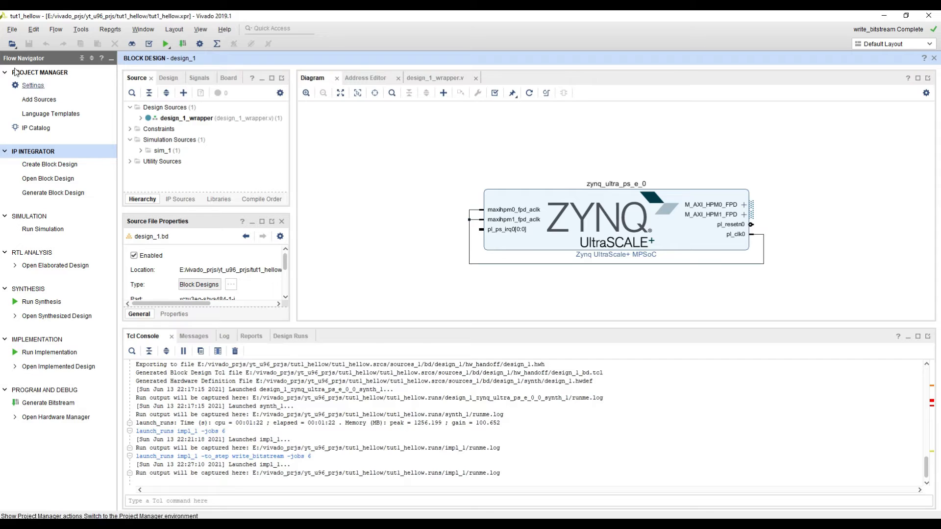
- Export the hardware platform local to the project with the bitstream included
left_click(13, 31)
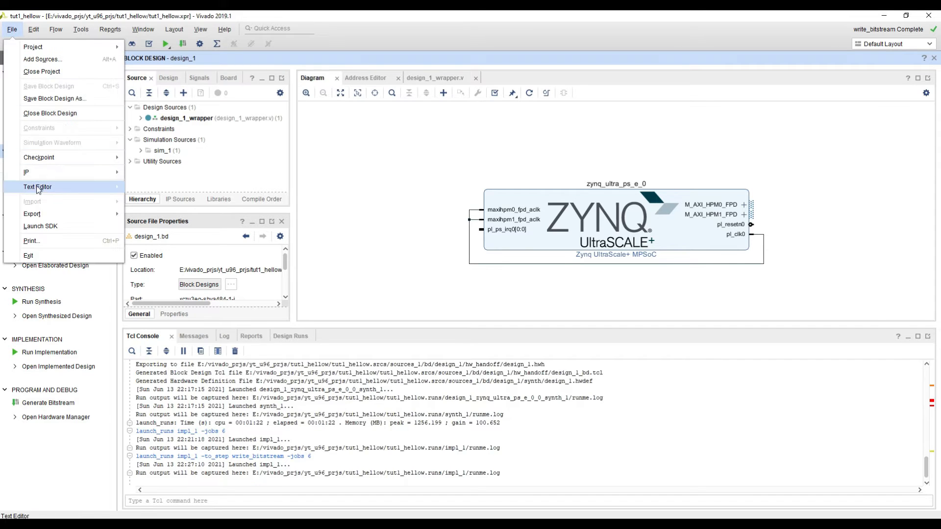
mouse_move(35, 219)
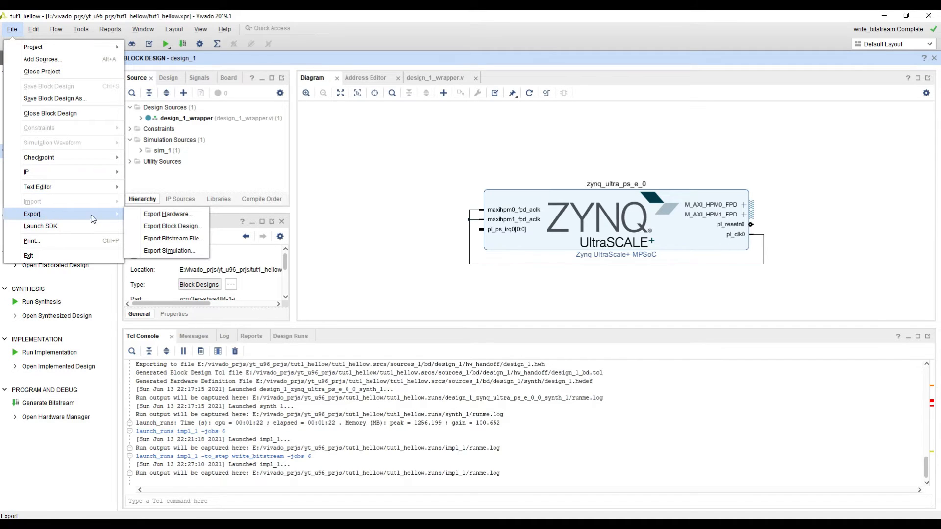
left_click(189, 216)
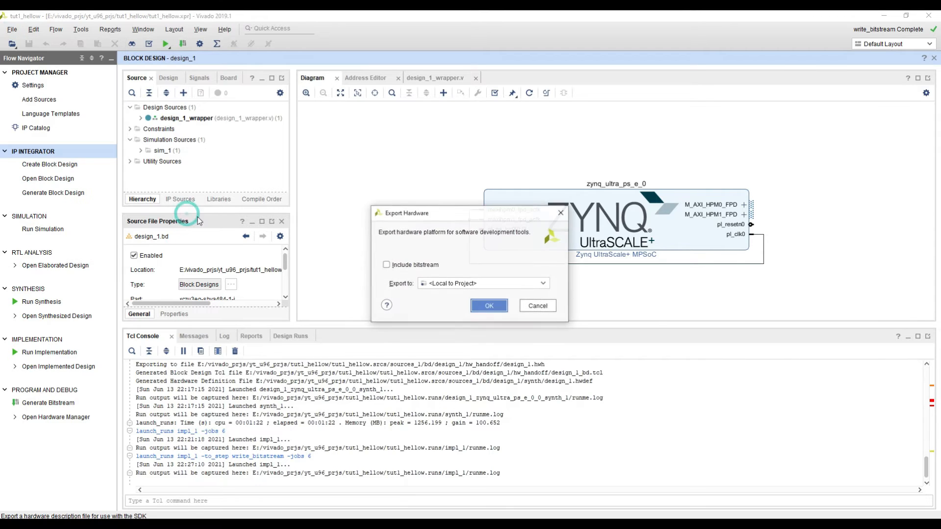
left_click(399, 266)
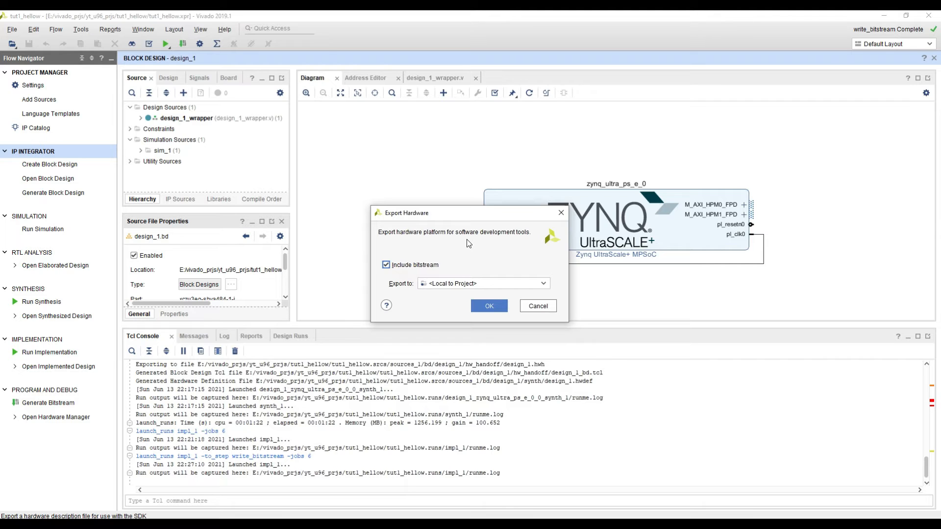
left_click(488, 307)
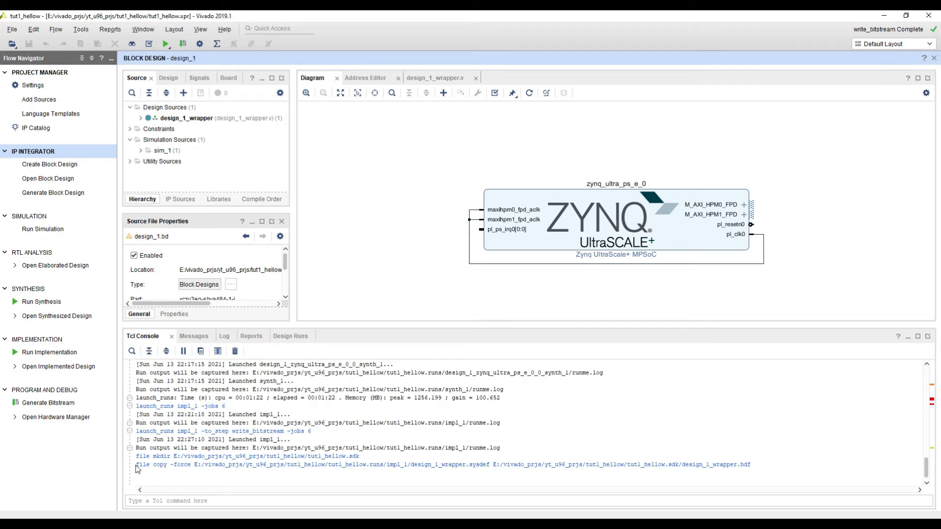
- Examine the console command that copies the hardware definition file, and look over the Zynq block and the Address Editor
left_click_drag(137, 465, 754, 464)
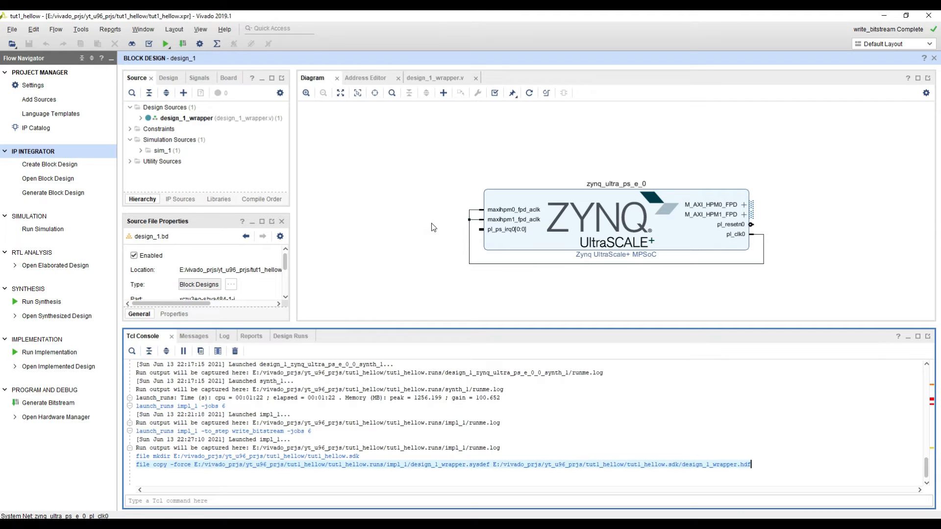
left_click(564, 212)
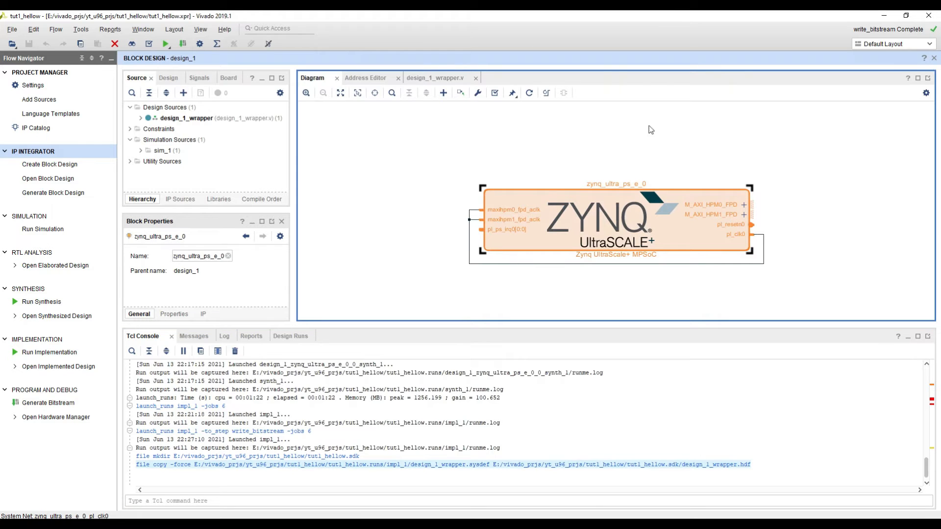
left_click(375, 79)
left_click(313, 79)
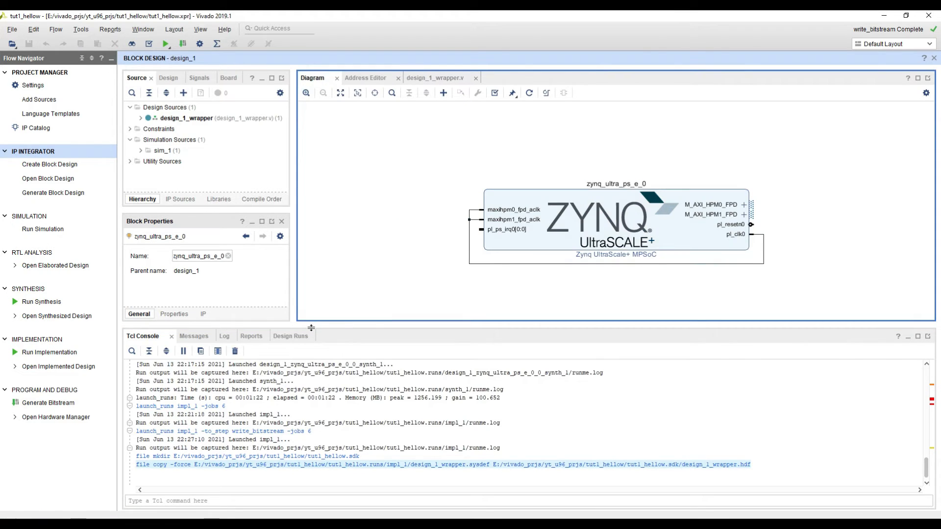
- Launch Xilinx SDK with the exported location and workspace both local to the project, and maximize its window
left_click(13, 30)
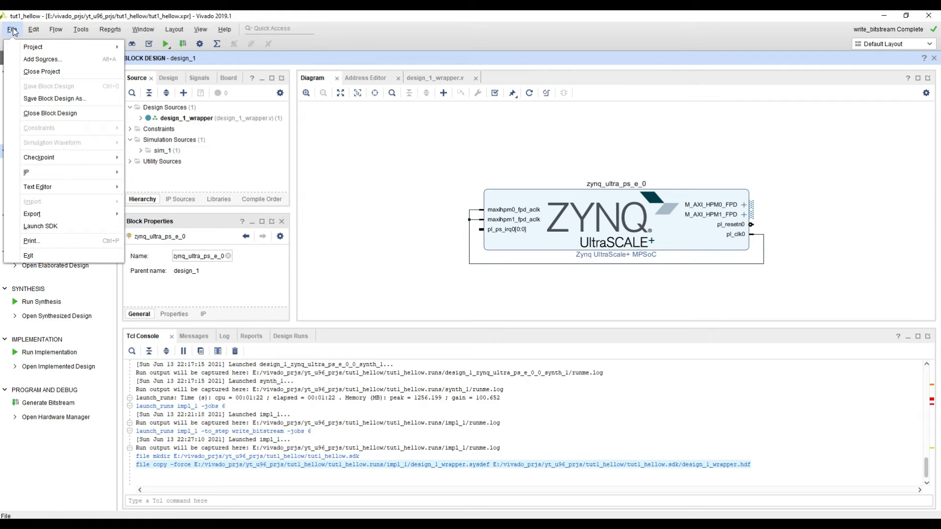
left_click(56, 227)
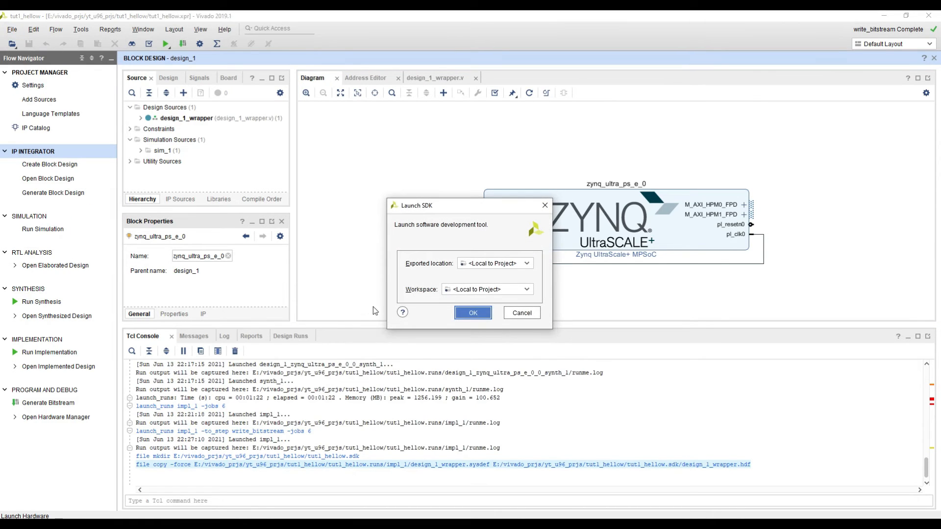
left_click(477, 312)
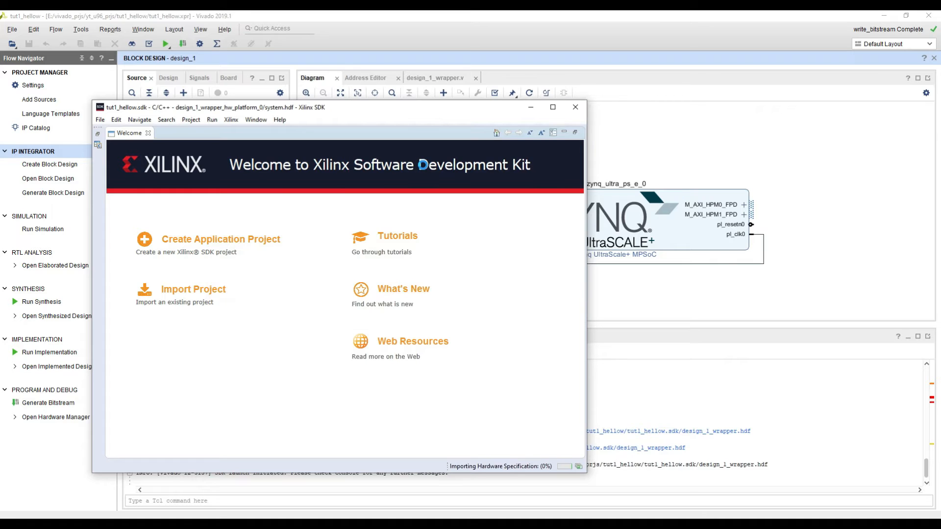
left_click(553, 107)
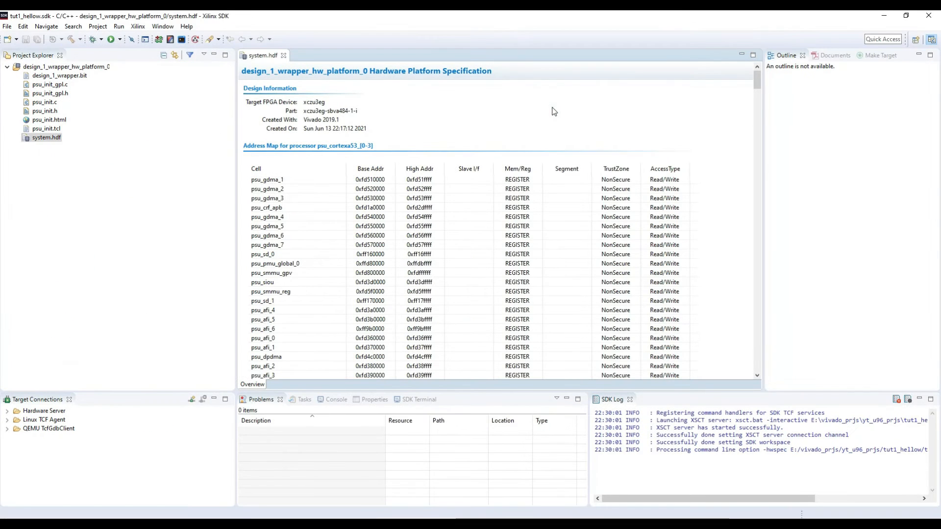
- Examine the files in the design_1_wrapper_hw_platform_0 project, including design_1_wrapper.bit and system.hdf
left_click(112, 69)
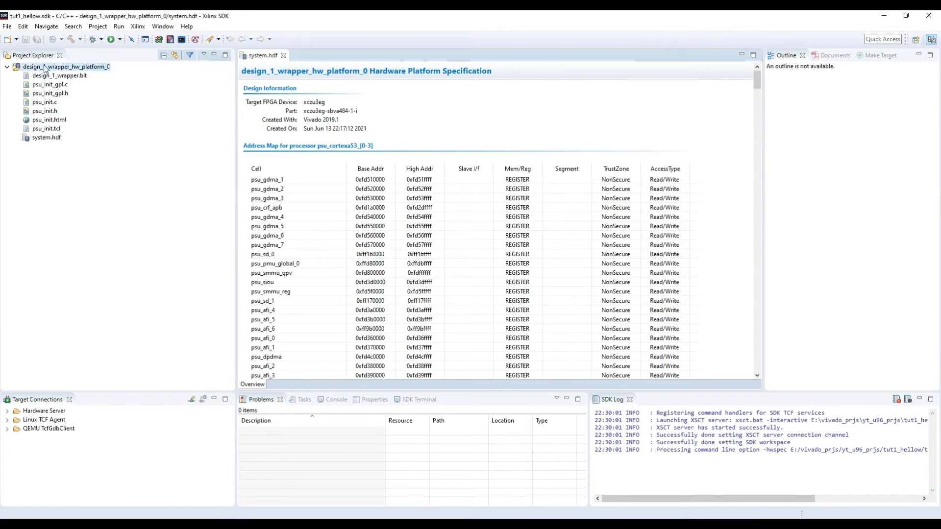
left_click(7, 68)
left_click(7, 68)
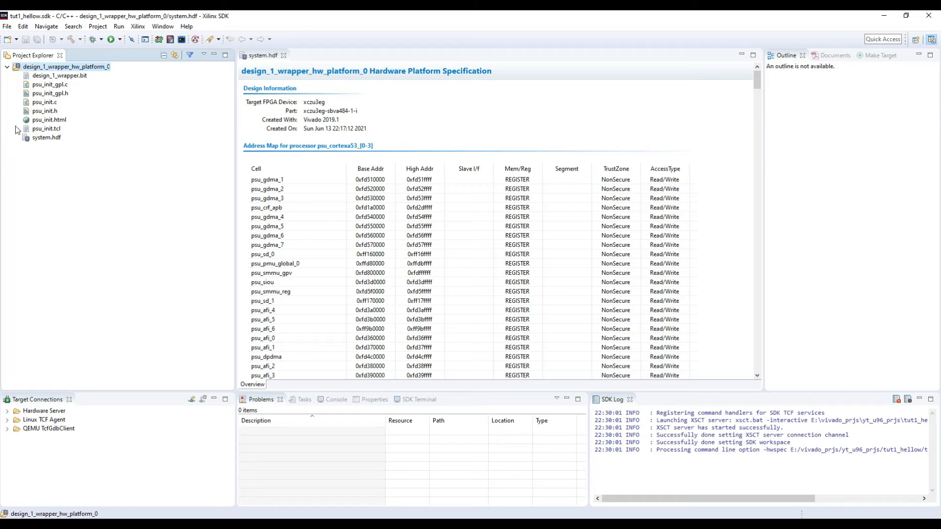
left_click(77, 76)
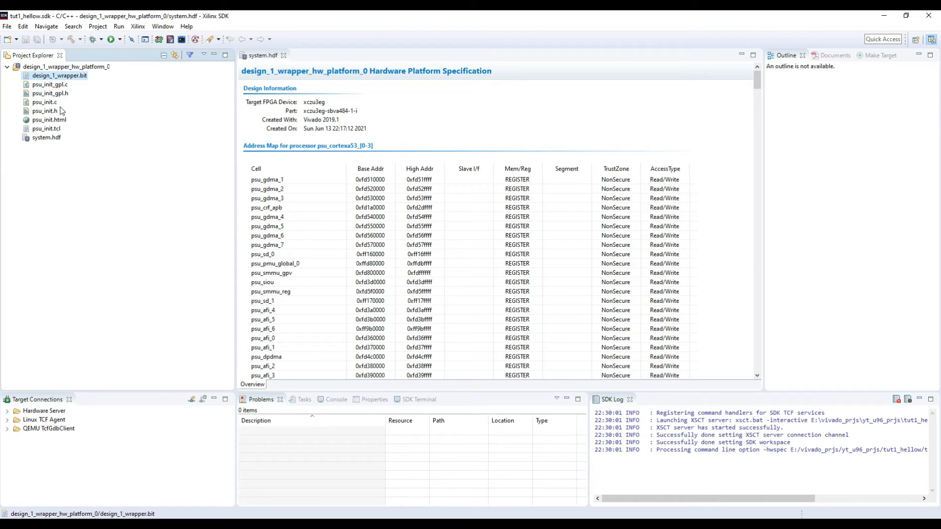
left_click(49, 137)
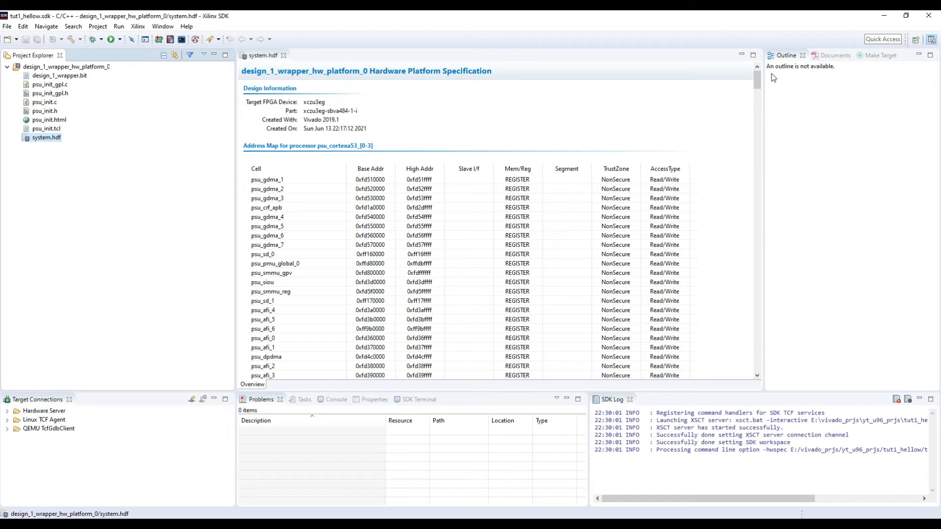
left_click(757, 80)
- Create the standalone board support package standalone_bsp_0 for psu_cortexa53_0 with the 64-bit compiler, and open its standalone OS settings
left_click(7, 26)
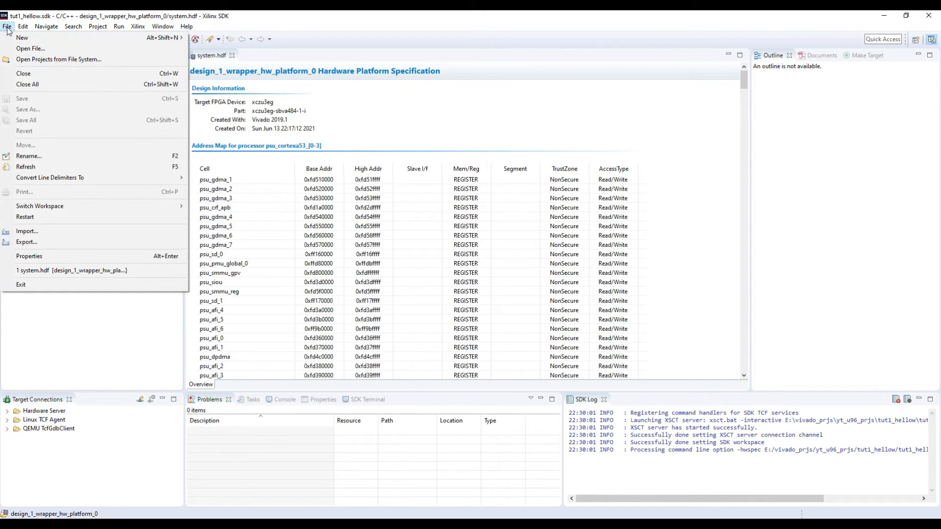
mouse_move(118, 39)
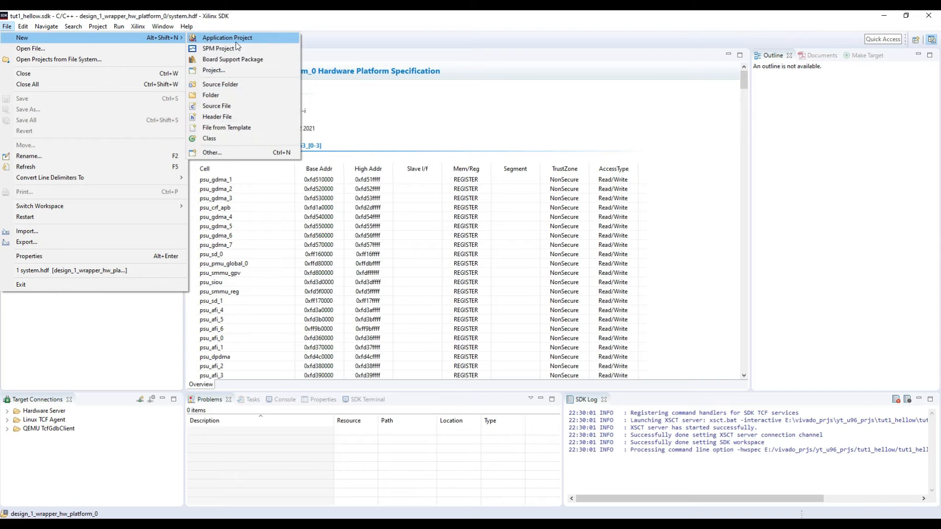
left_click(244, 61)
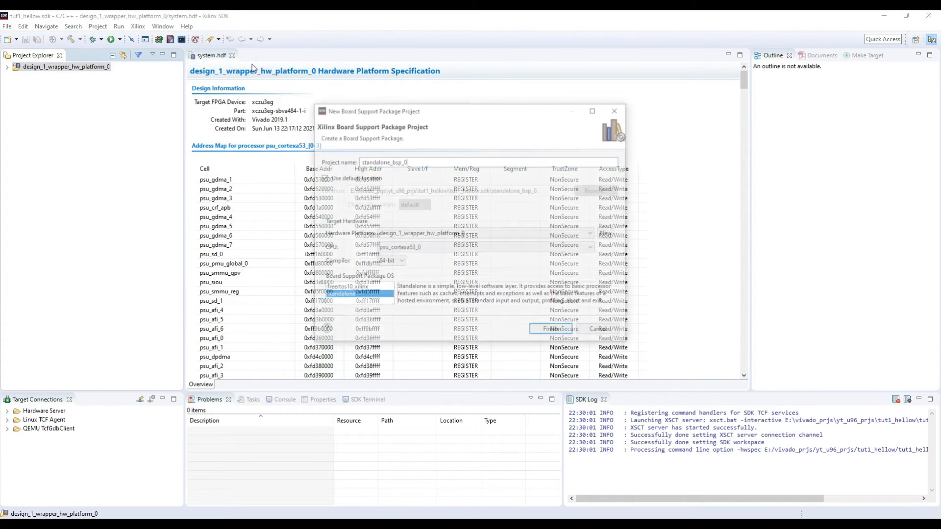
left_click_drag(396, 113, 351, 76)
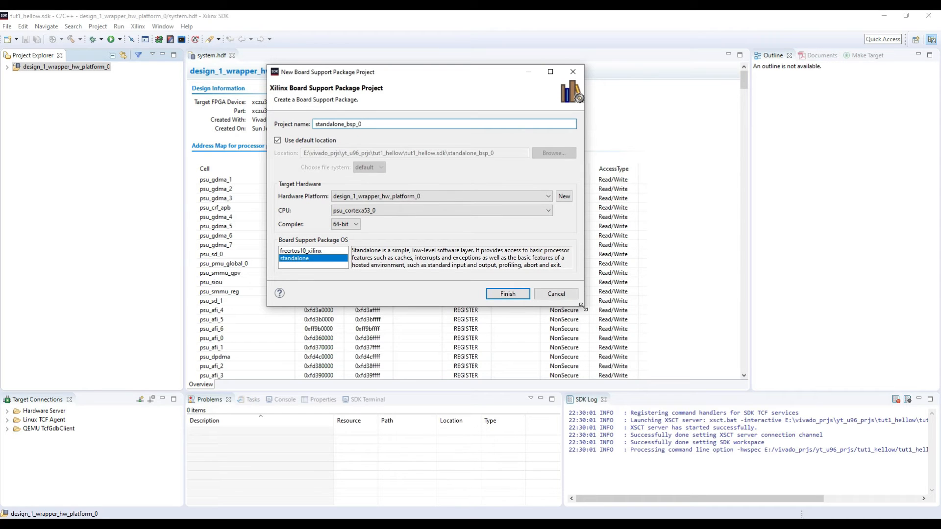
left_click_drag(584, 307, 703, 391)
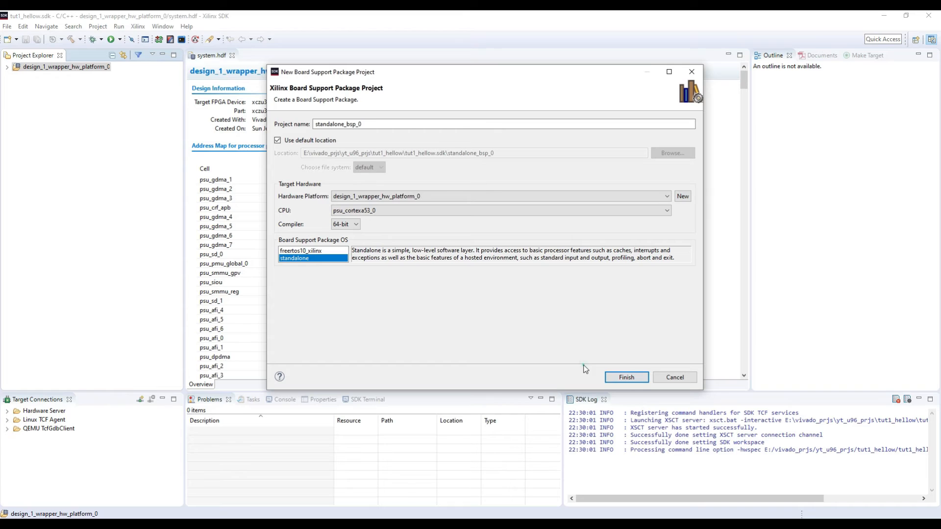
left_click(617, 377)
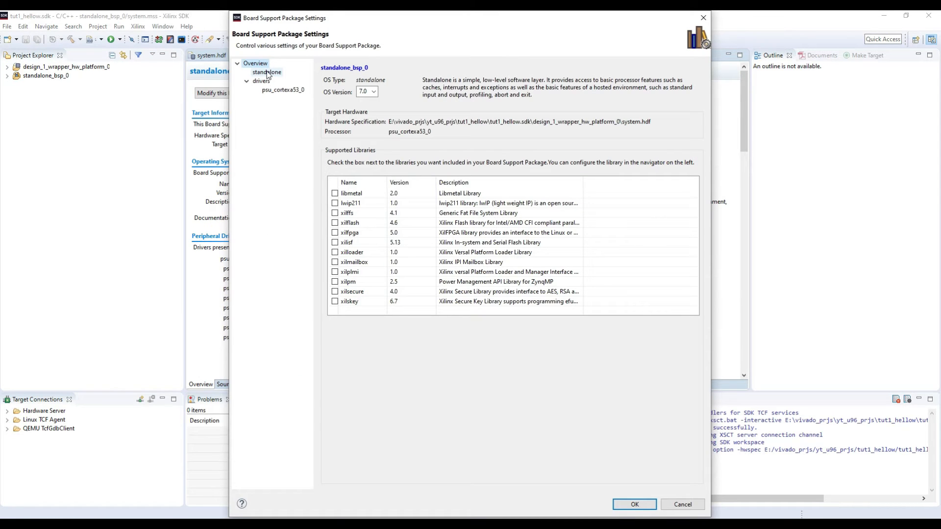
left_click(268, 73)
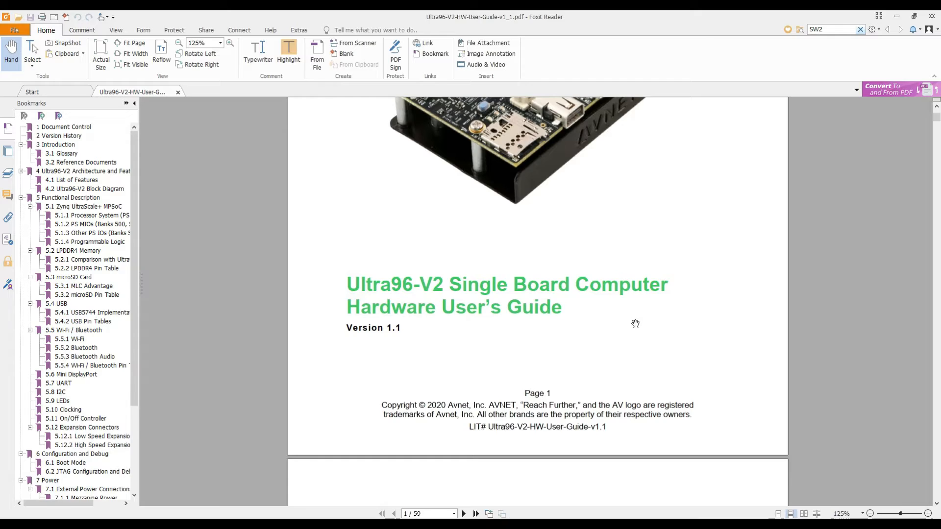
- Search the Ultra96-V2 hardware user guide PDF for "uart" and examine the UART0 and UART1 pin assignments in the MIO table
key("Return")
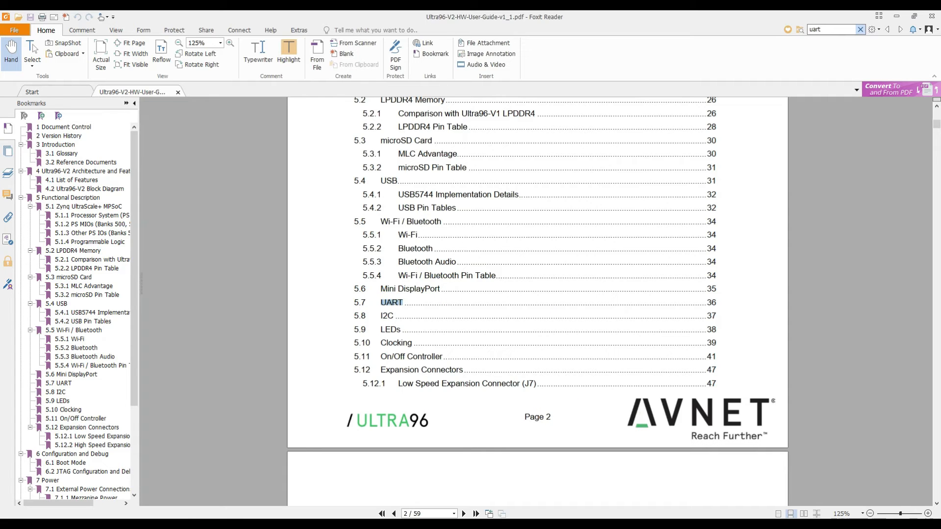
left_click(899, 31)
left_click(899, 31)
left_click(899, 30)
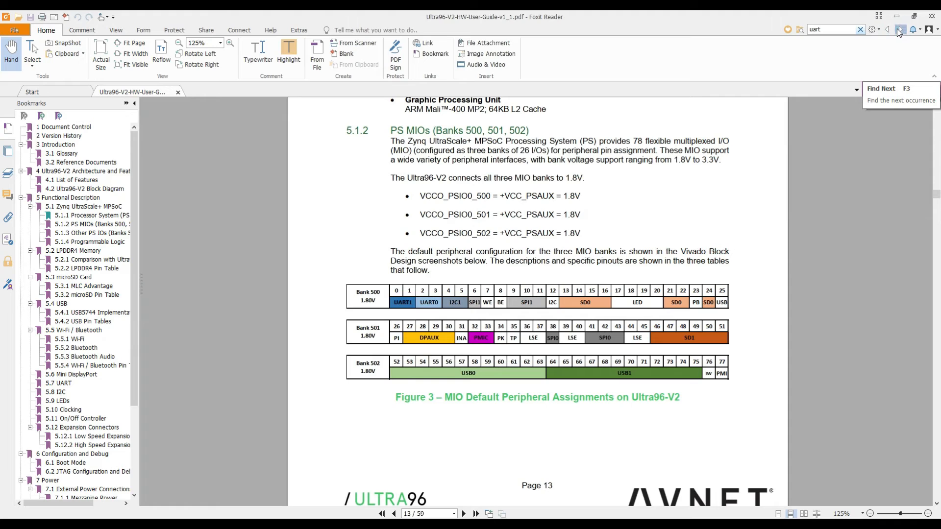
left_click(899, 30)
left_click(899, 30)
left_click(900, 29)
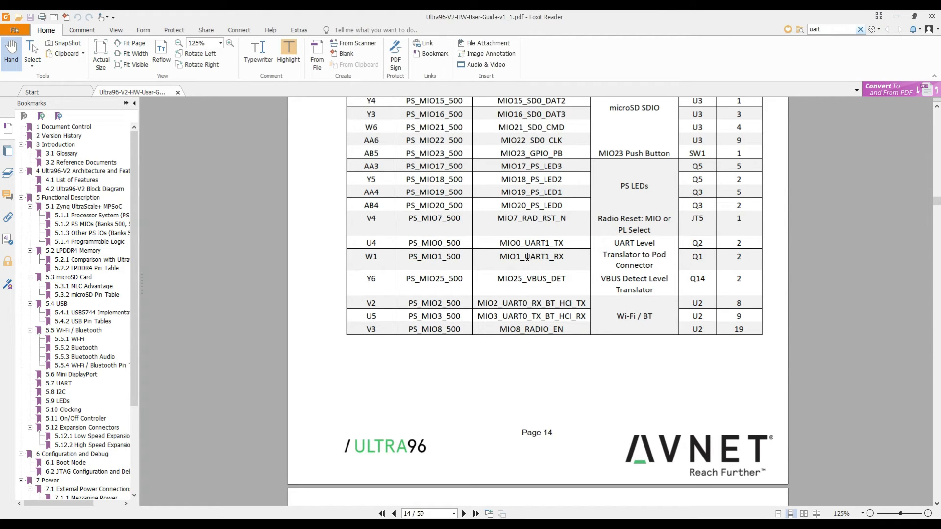
left_click_drag(526, 256, 563, 244)
left_click(545, 314)
left_click(617, 315)
double_click(617, 315)
left_click_drag(502, 317, 529, 316)
left_click(896, 16)
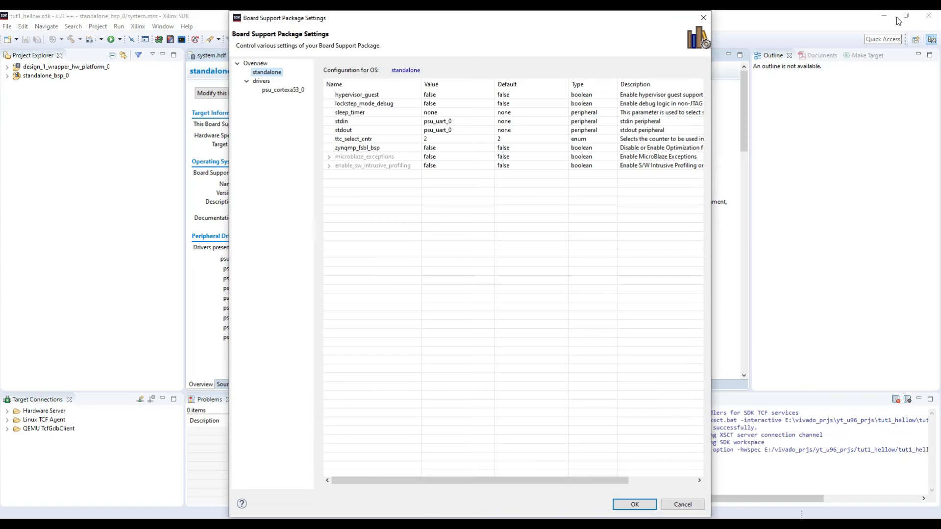
- Set both stdin and stdout of the board support package to psu_uart_1 and apply the settings
left_click(461, 122)
left_click(490, 121)
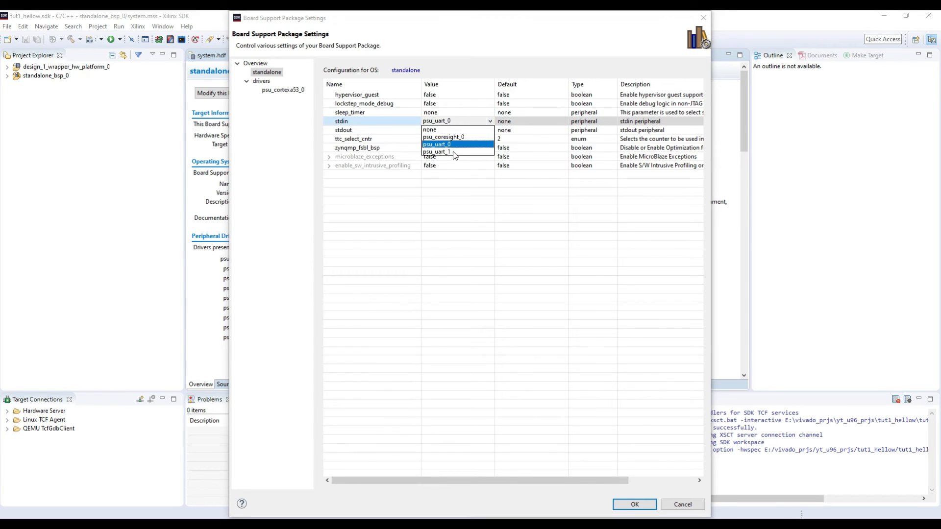
left_click(444, 152)
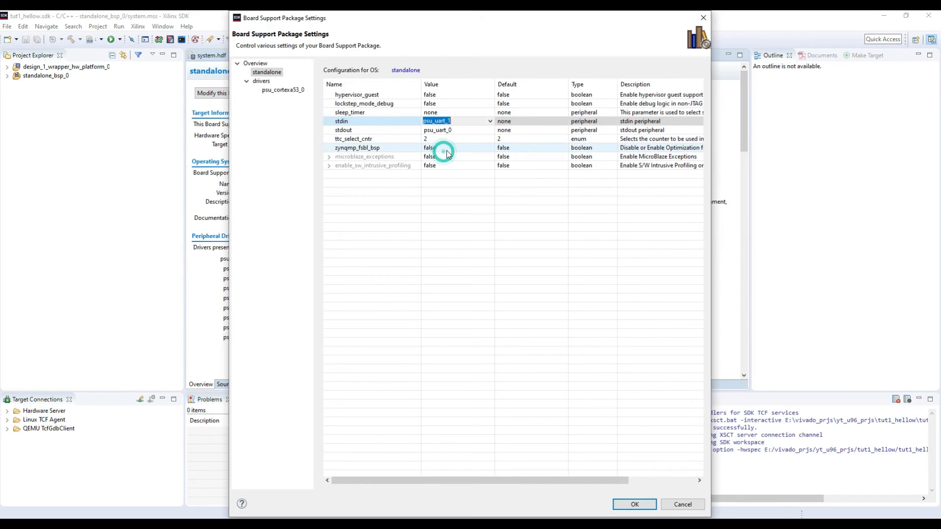
left_click(490, 130)
left_click(490, 129)
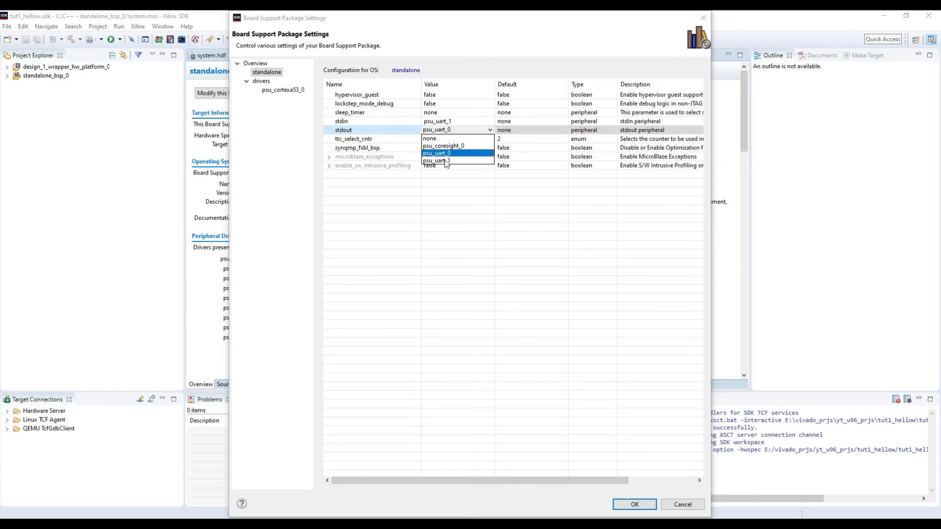
left_click(445, 160)
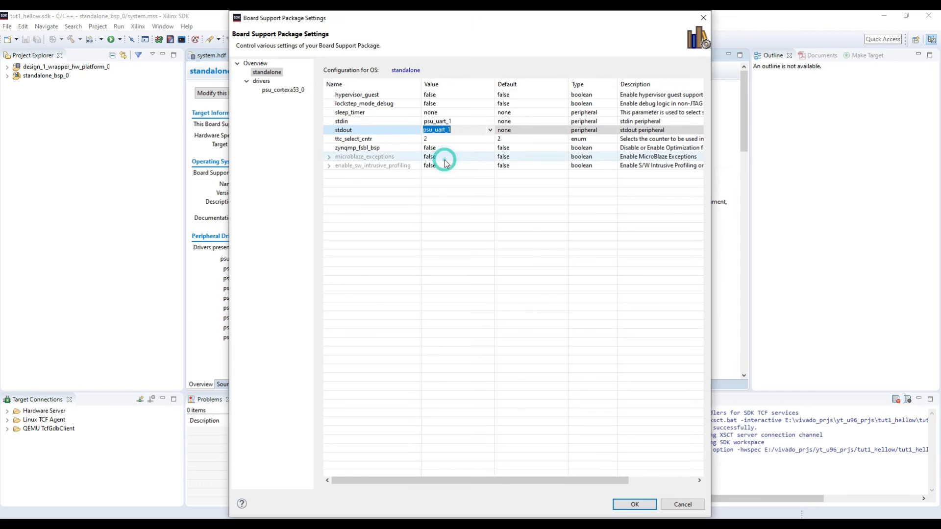
left_click(626, 506)
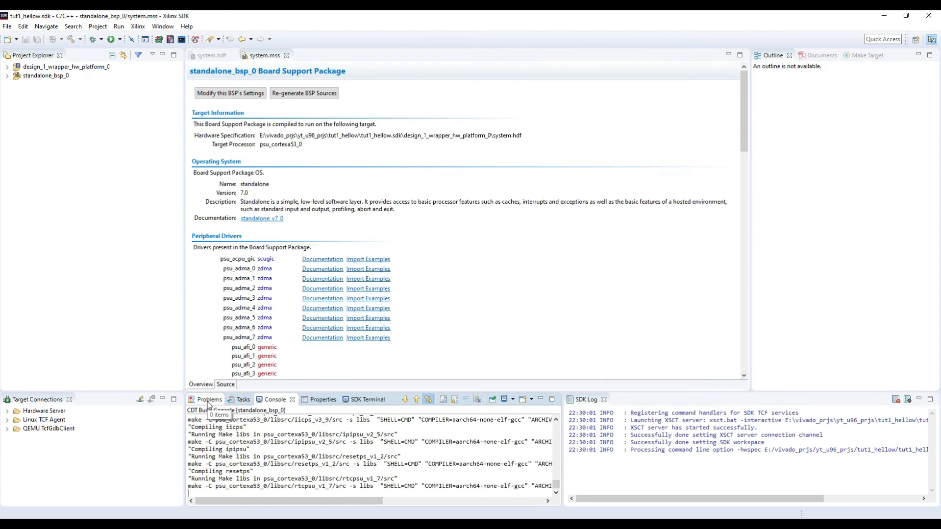
- Enlarge the build output area and check the problems reported for the board support package build
left_click_drag(284, 391, 284, 320)
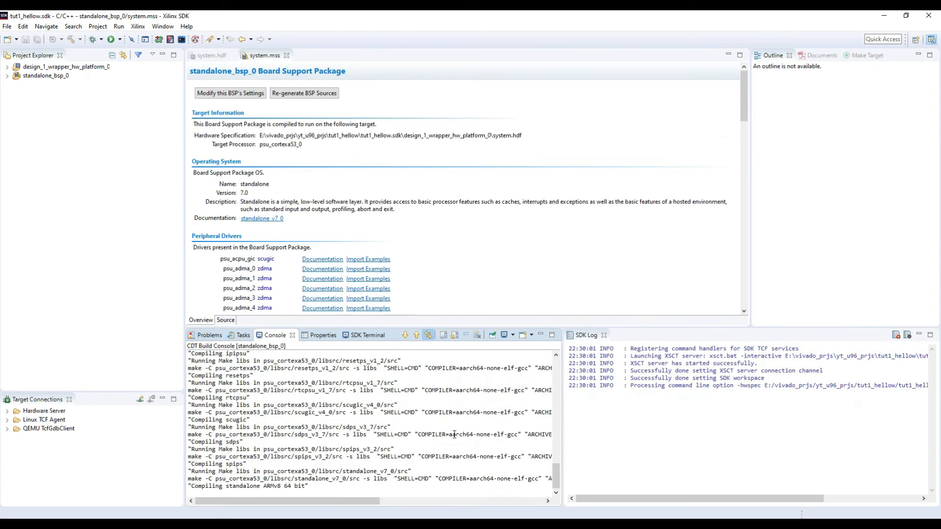
left_click(206, 334)
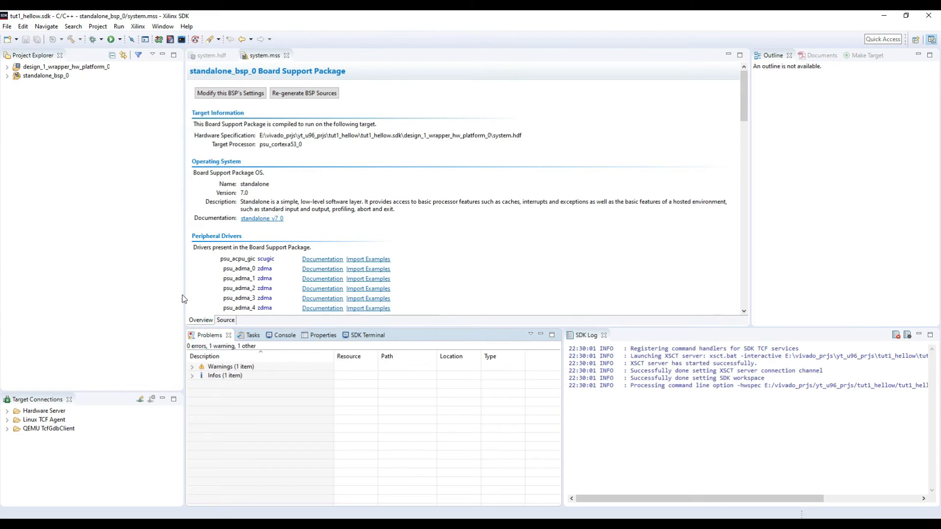
left_click(108, 218)
- Create a C application project named hello_world on the existing standalone_bsp_0 board support package, using the Hello World template
left_click(6, 27)
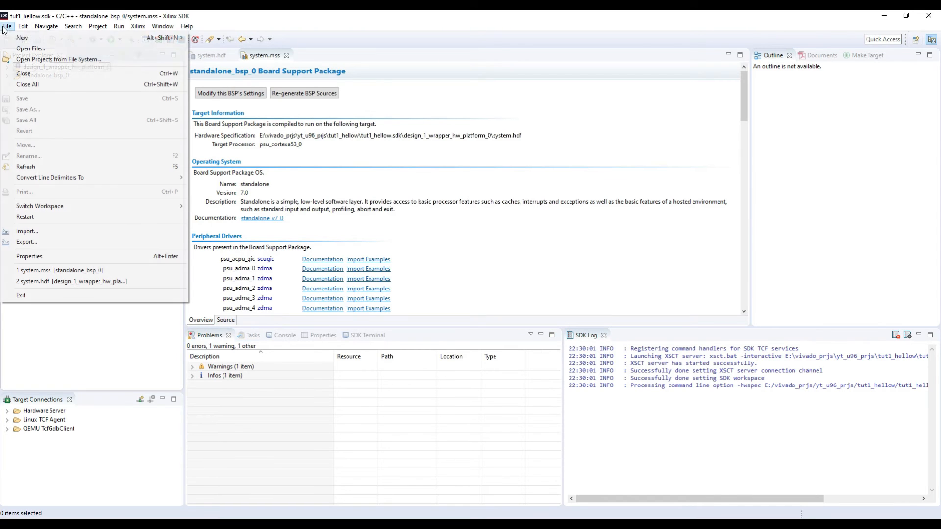
mouse_move(64, 41)
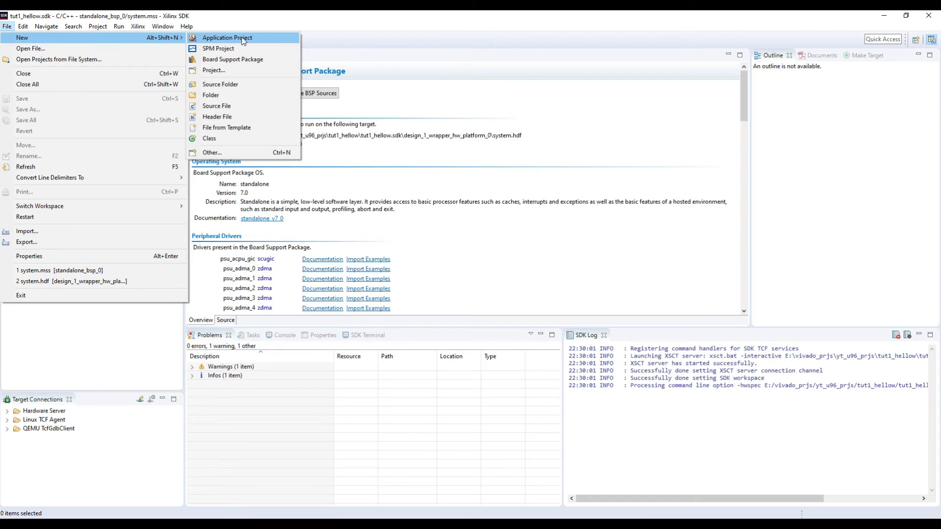
left_click(244, 41)
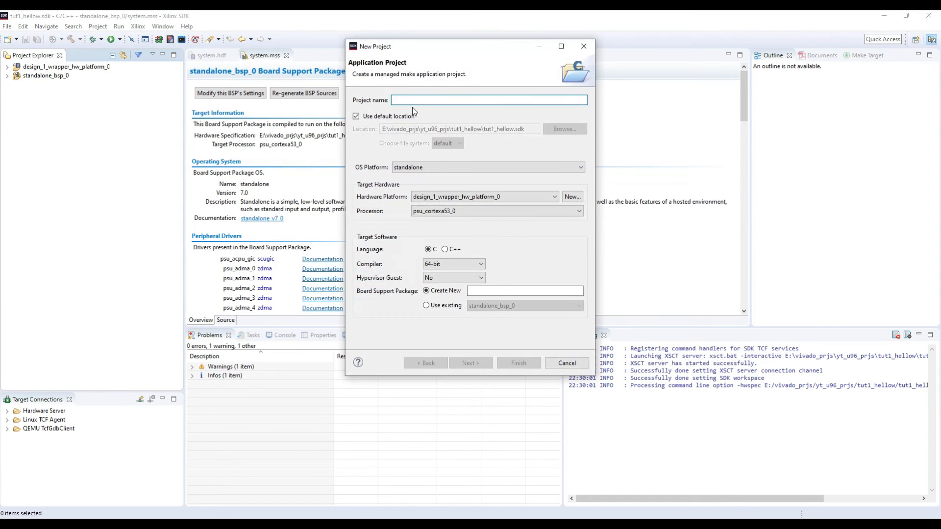
type("hello")
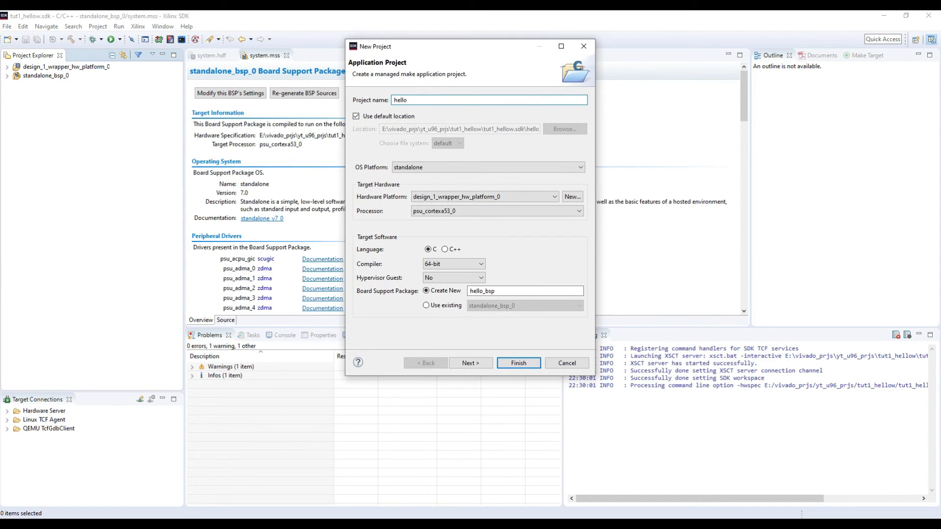
type("_world")
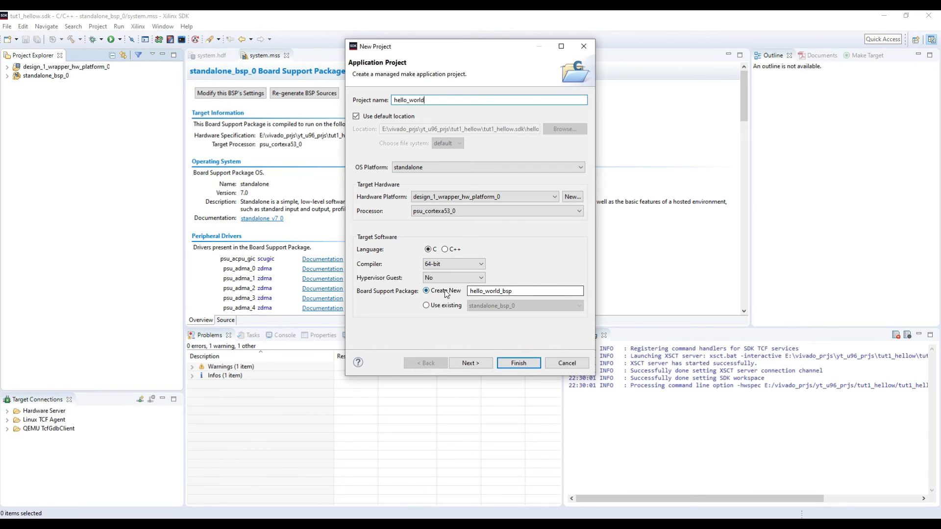
left_click(42, 78)
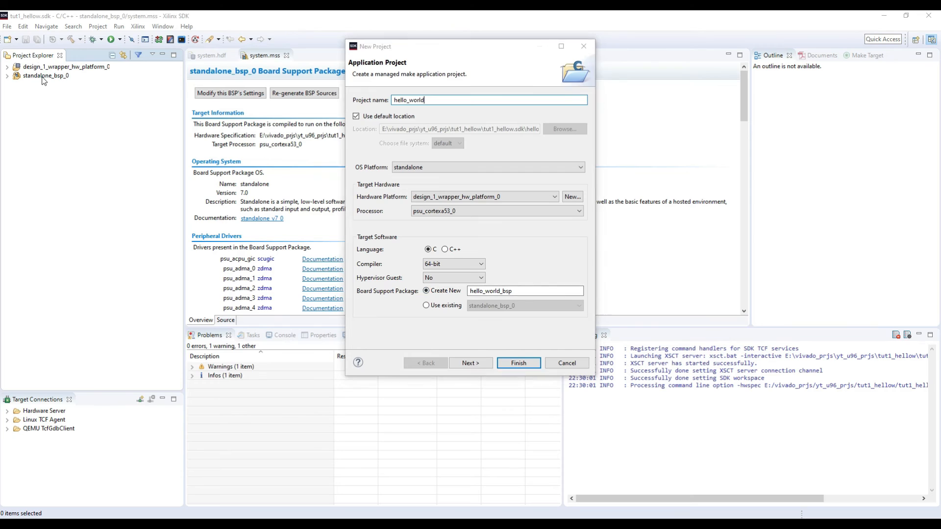
left_click(432, 305)
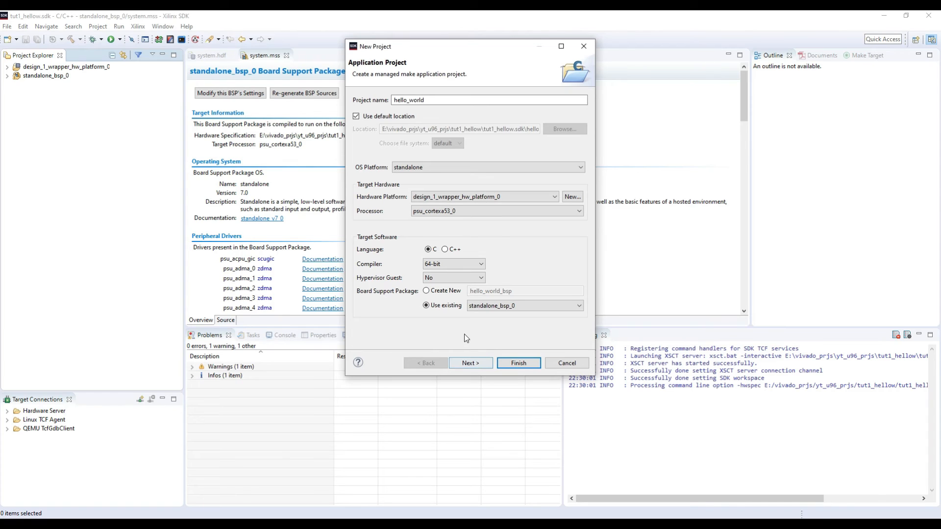
left_click(472, 363)
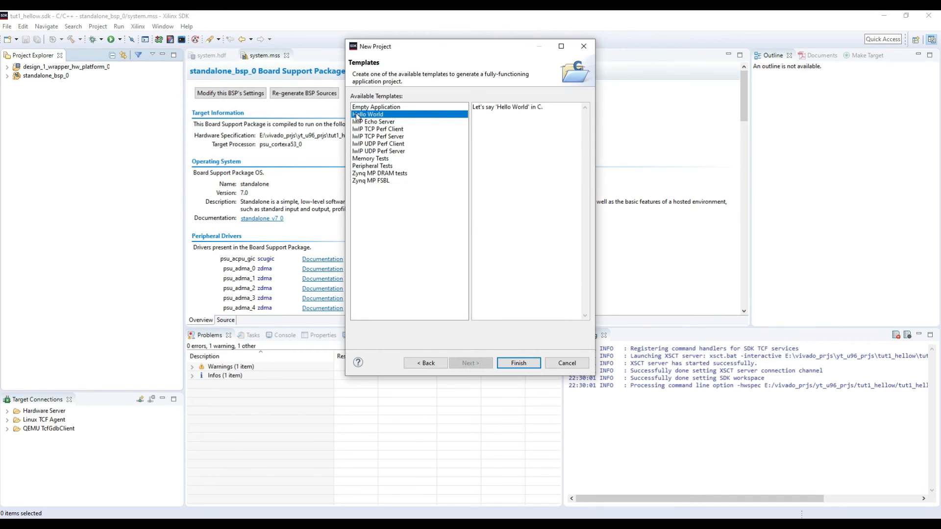
left_click(508, 363)
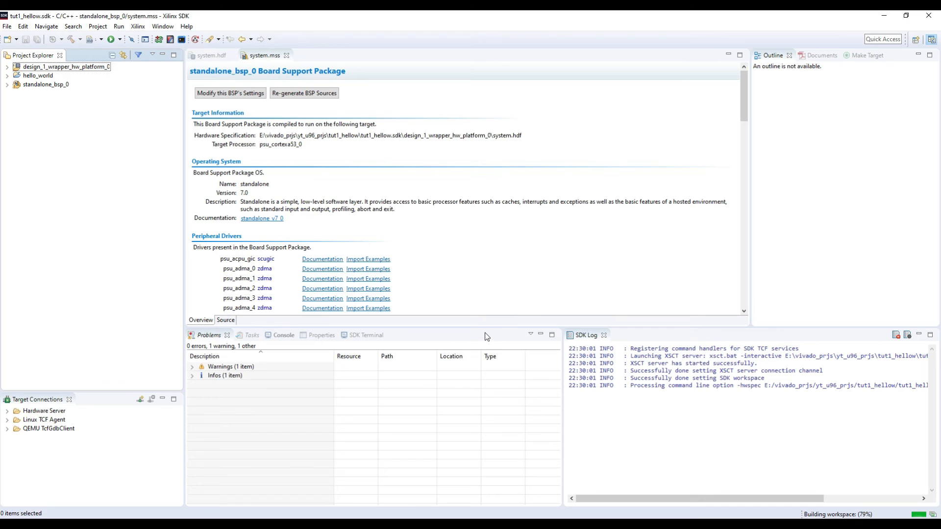
- Open helloworld.c from the hello_world project's src folder and examine the print statement in main()
left_click(7, 76)
left_click(16, 111)
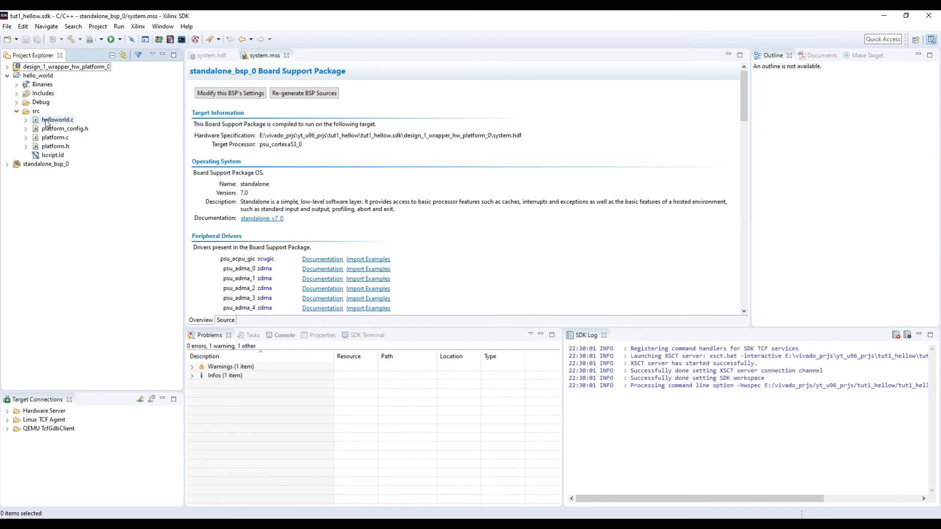
double_click(46, 123)
left_click(314, 257)
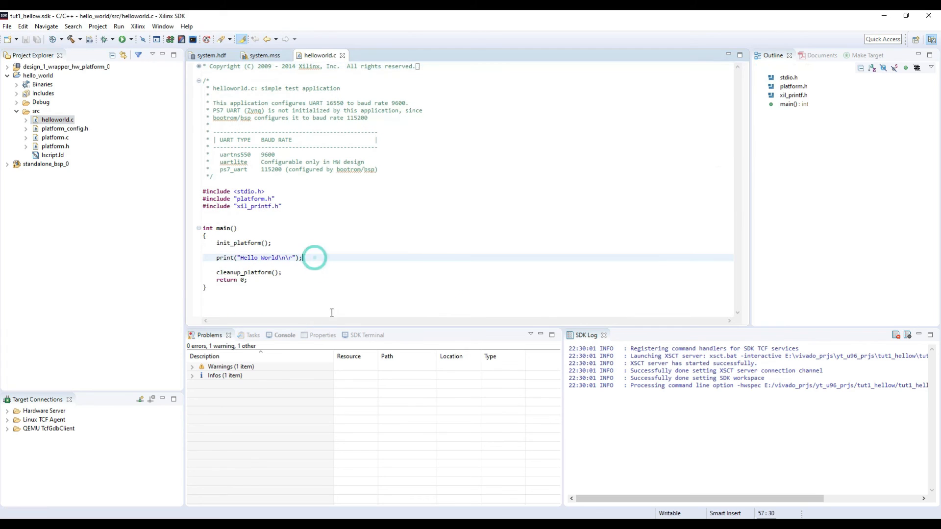
left_click(373, 258)
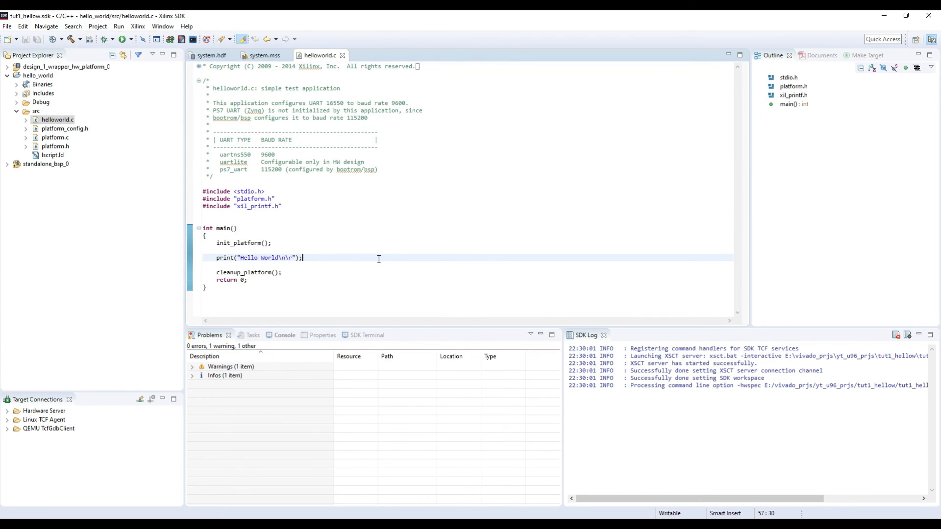
left_click(504, 265)
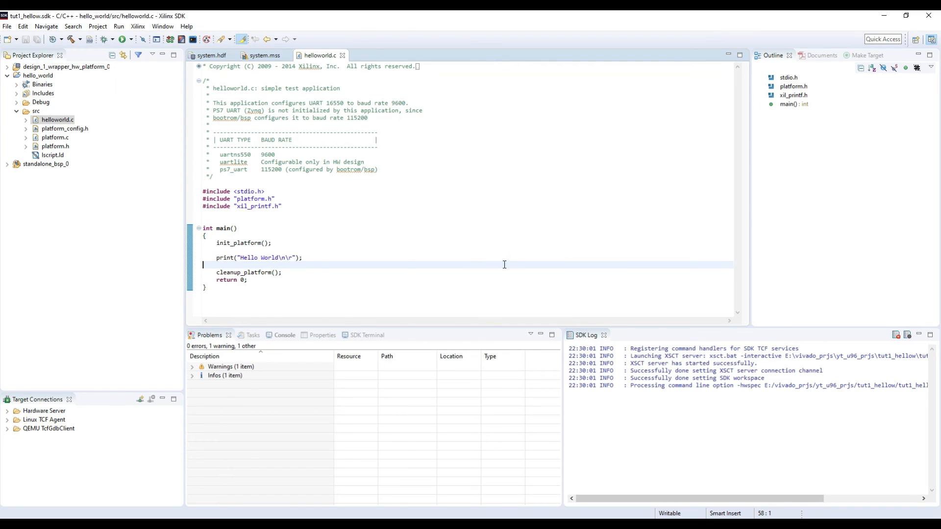
- Launch PuTTY, open a serial terminal from the saved ultra96 session, and move its window clear of the source code
key("super")
type("putty")
key("Return")
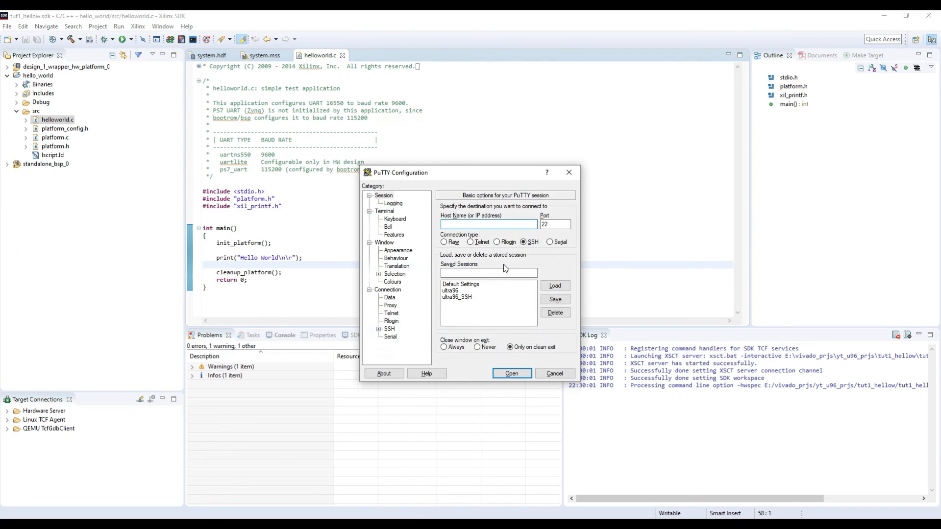
left_click(491, 291)
left_click(555, 286)
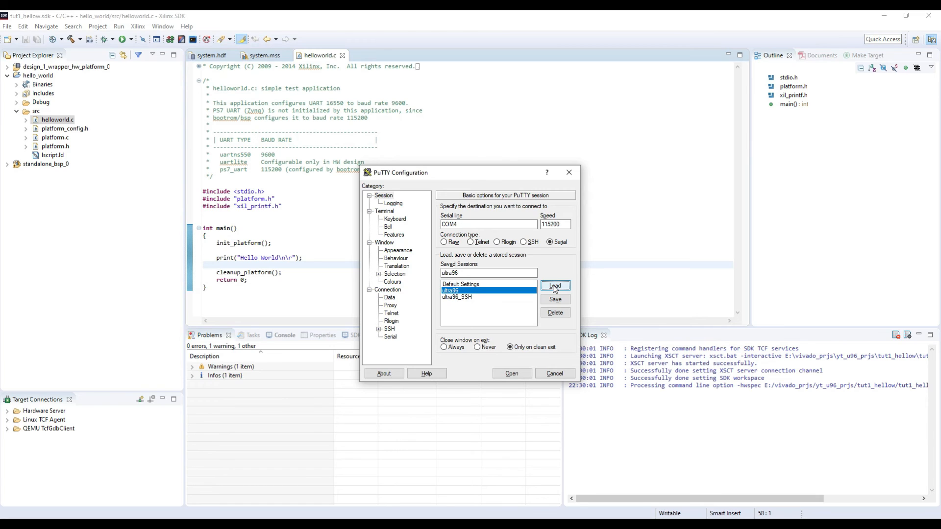
left_click(555, 287)
left_click(510, 374)
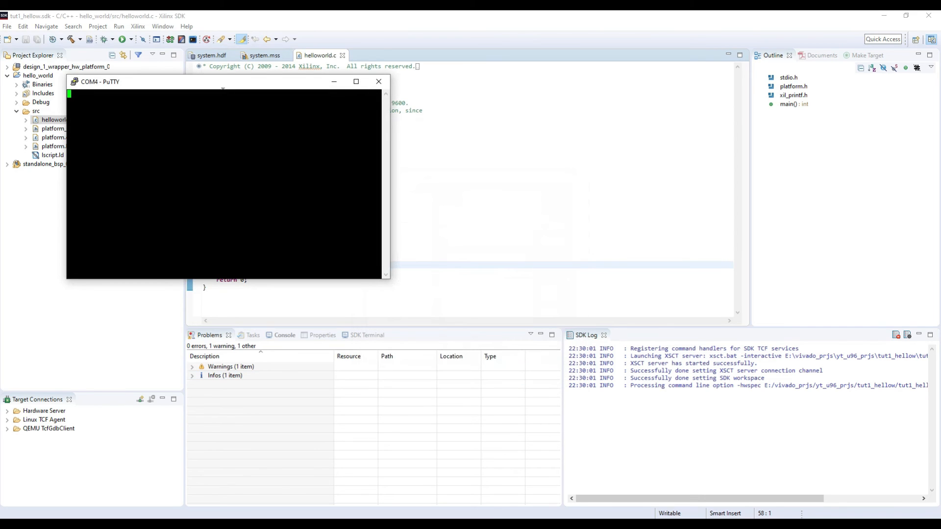
left_click_drag(223, 86, 760, 123)
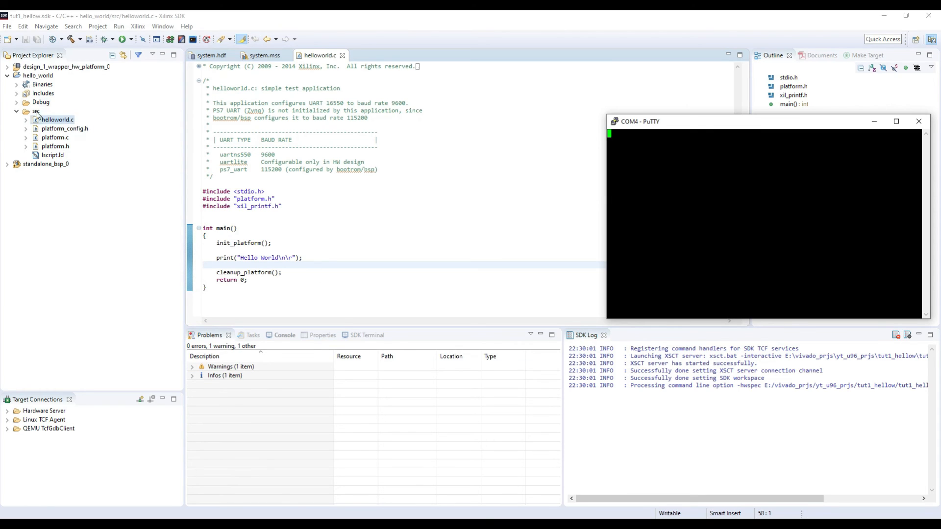
- Create a Xilinx C/C++ application (System Debugger) run configuration for the hello_world project
left_click(25, 78)
right_click(25, 77)
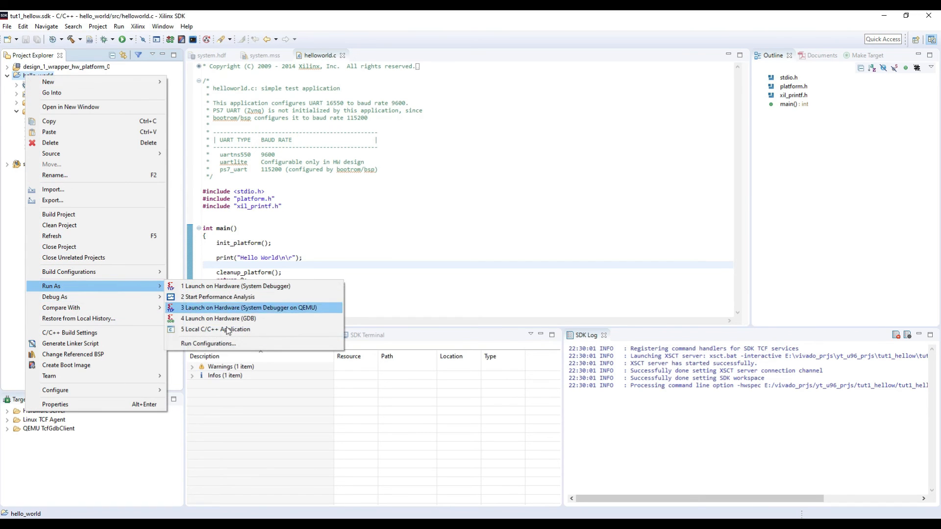
left_click(219, 343)
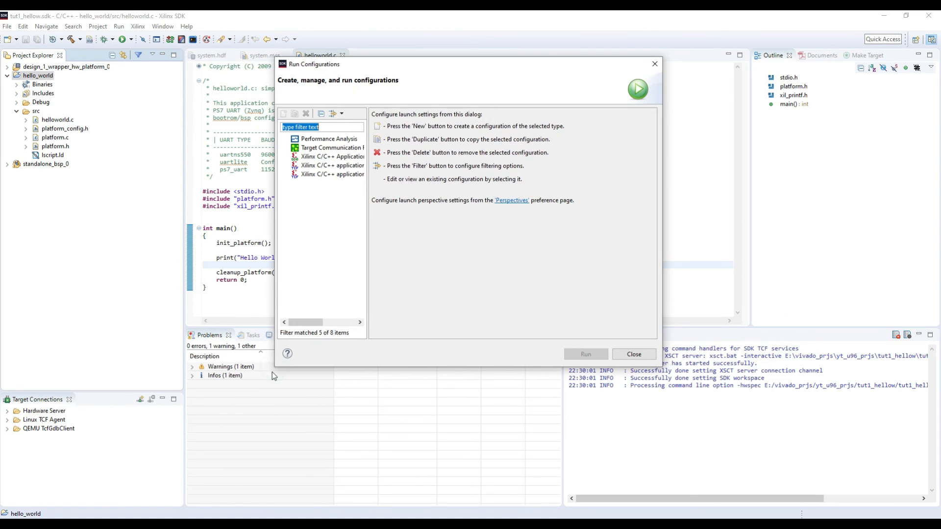
left_click_drag(276, 367, 116, 428)
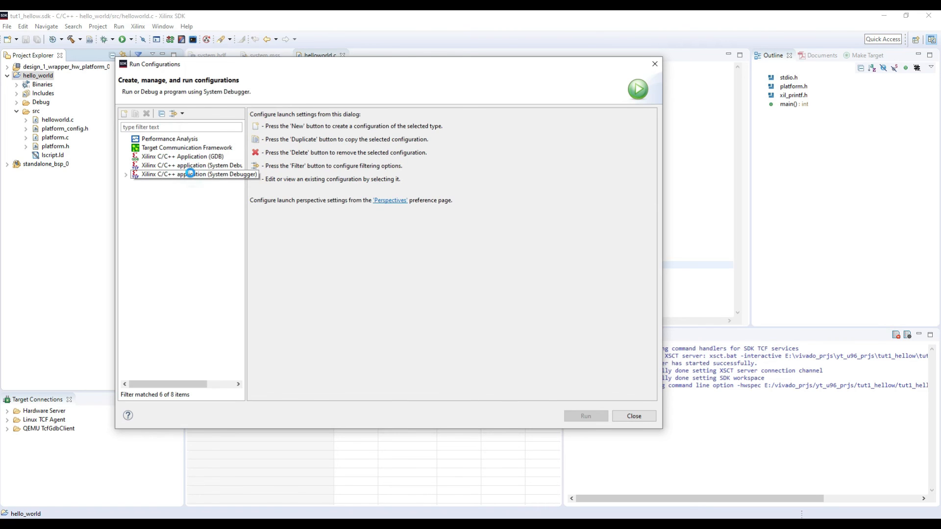
double_click(192, 175)
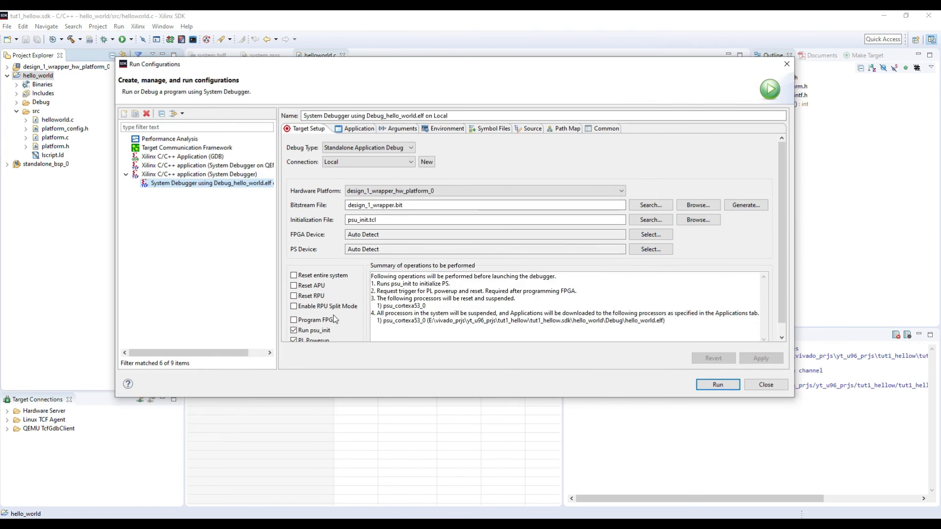
- Enable Reset entire system and Program FPGA in the run configuration, then run it and check the output in the PuTTY terminal
scroll(333, 316, "down", 1)
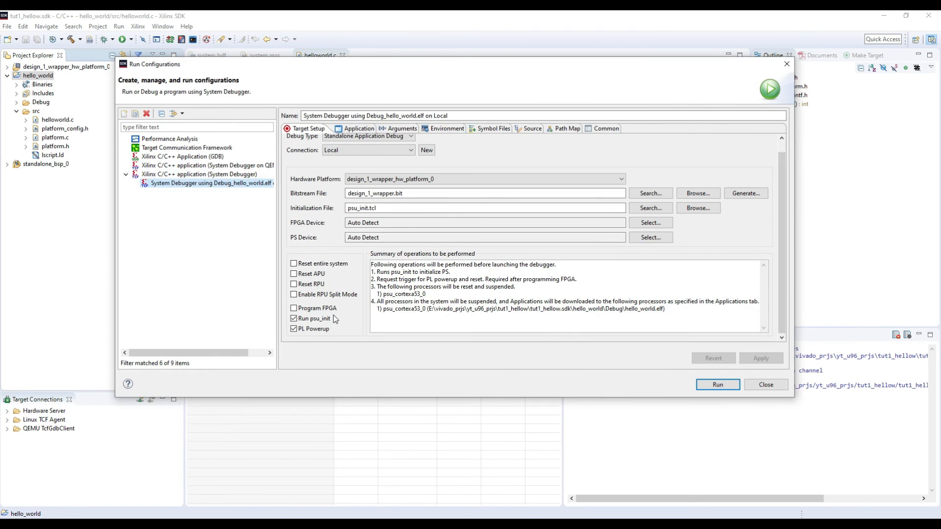
left_click(309, 266)
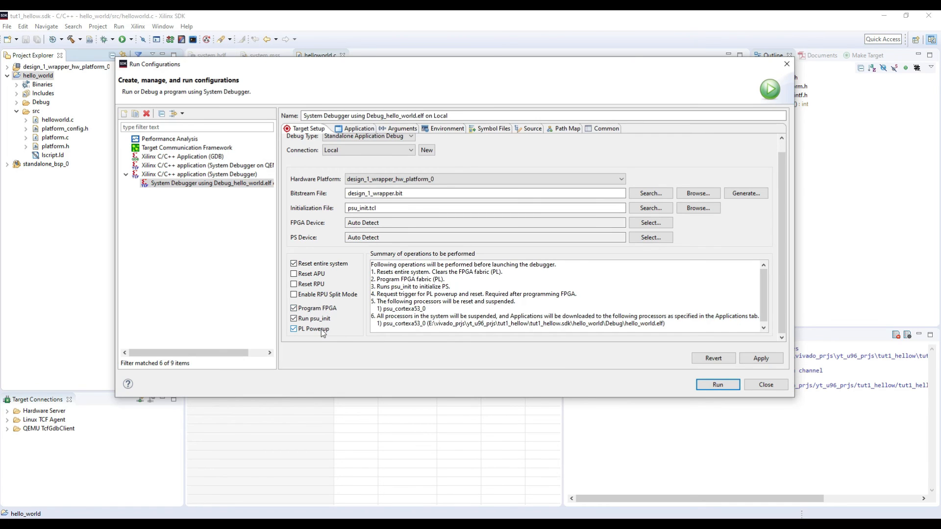
left_click(761, 360)
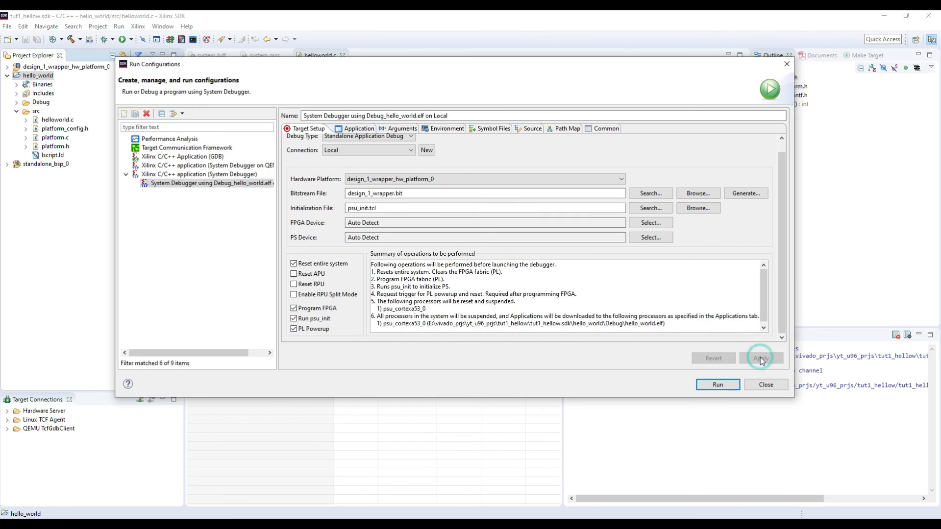
left_click(722, 386)
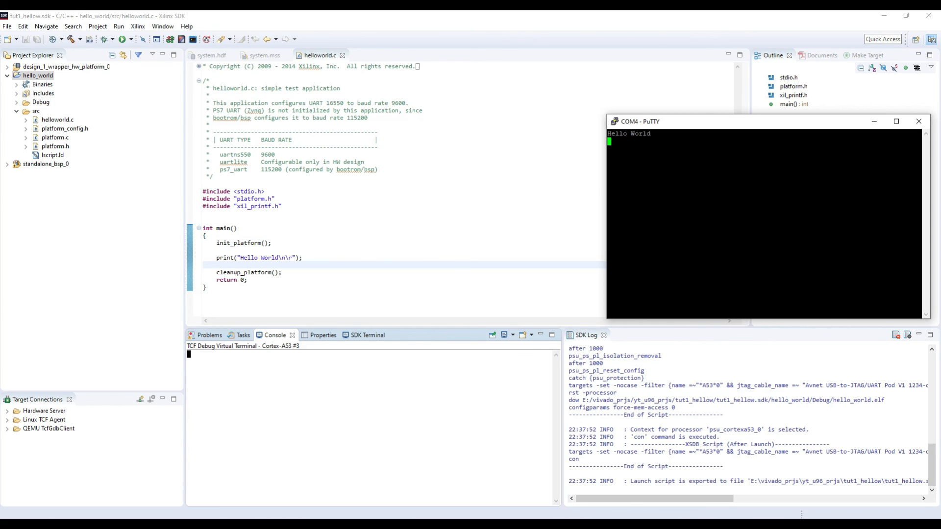
triple_click(654, 133)
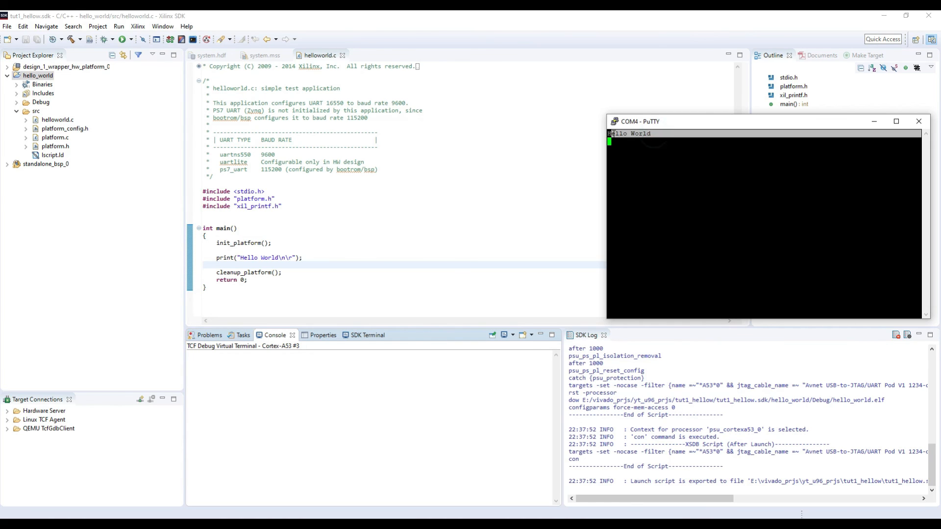
left_click(654, 233)
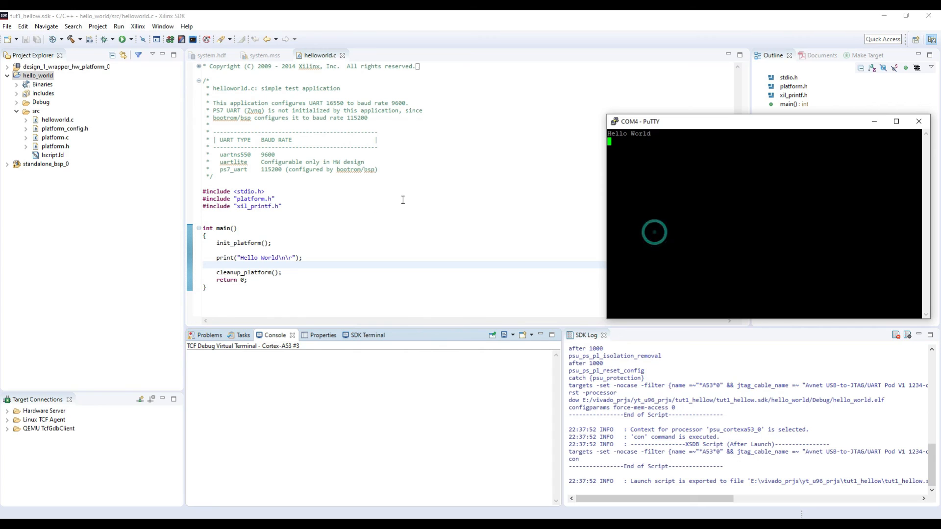
- Change the print text in main() to "Hello the World of FPGAs\n\r" and save helloworld.c so the project rebuilds
left_click(257, 257)
type("the")
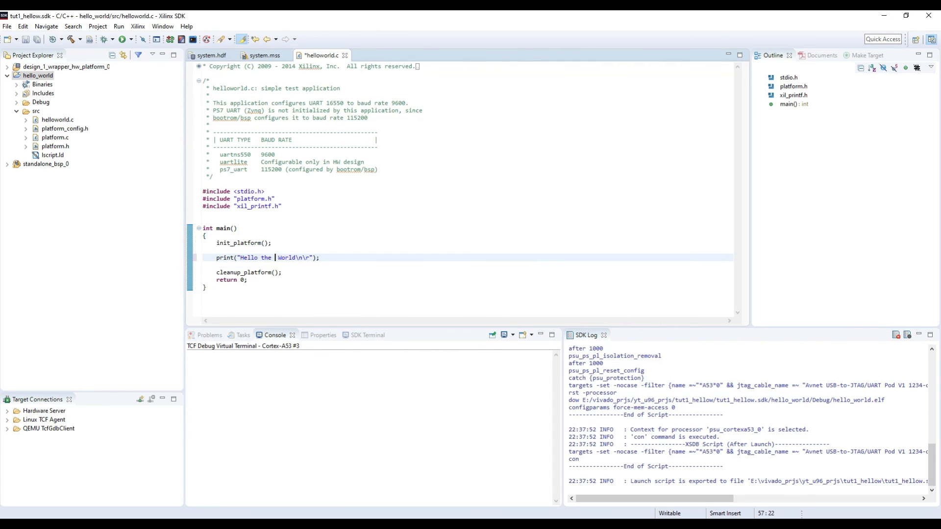
key("Delete")
key("Right")
key("Right")
key("Right")
type("of FPGAs")
key("ctrl+s")
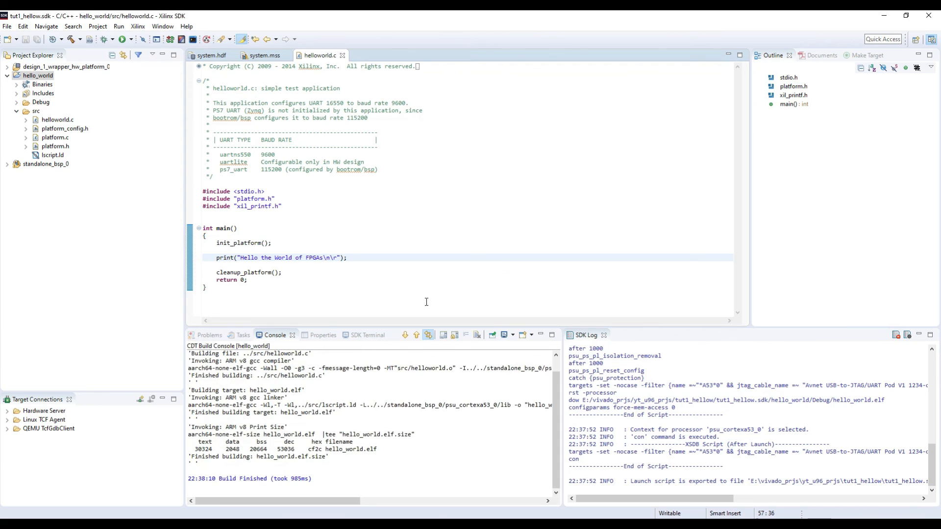
left_click(357, 257)
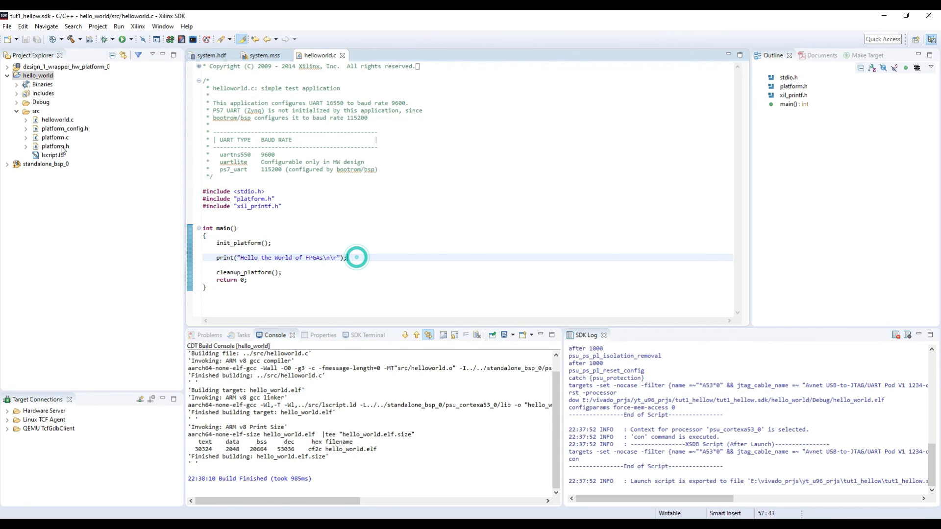
- Disable Reset entire system, Program FPGA, Run psu_init and PL Powerup in hello_world's existing System Debugger run configuration
right_click(39, 75)
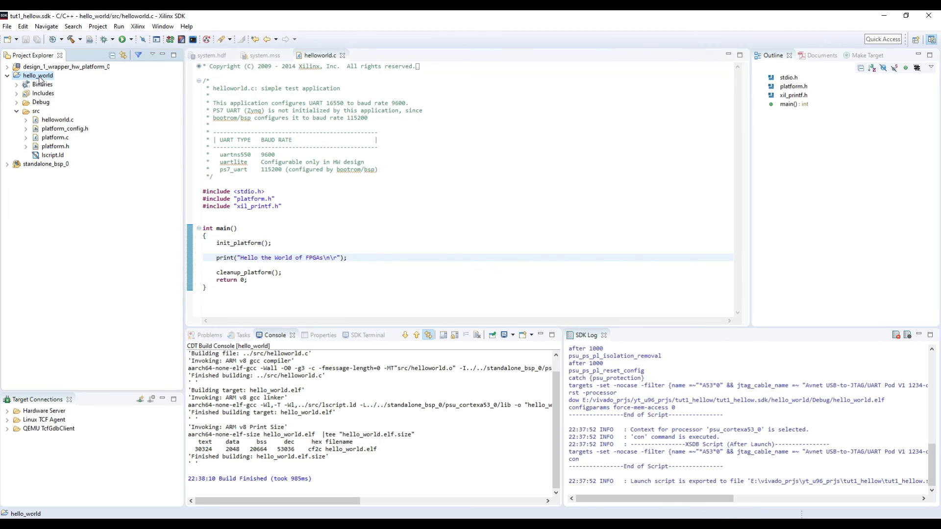
mouse_move(107, 288)
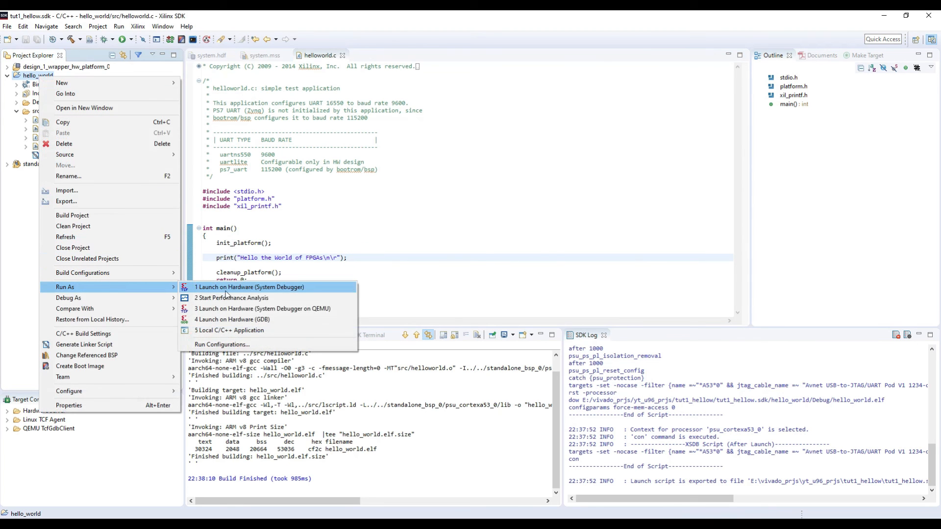
left_click(223, 343)
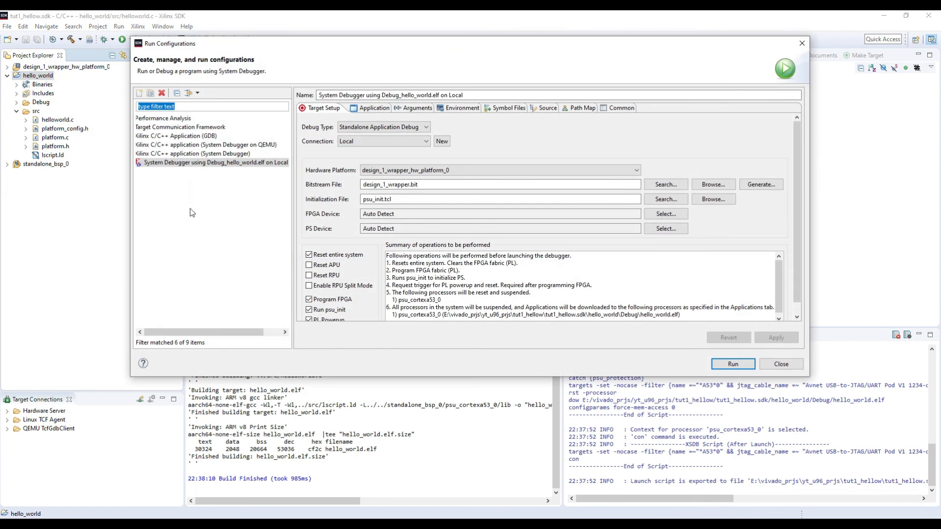
left_click(186, 155)
left_click(188, 163)
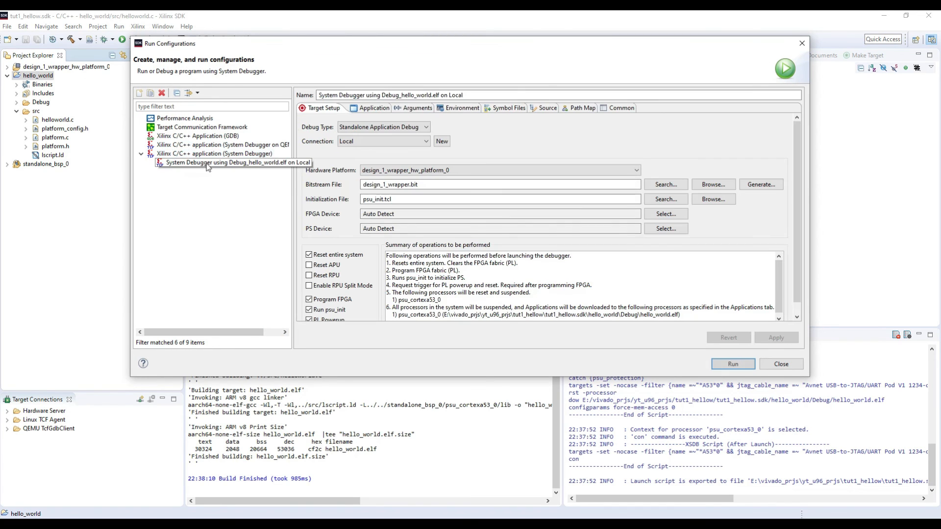
scroll(309, 276, "down", 1)
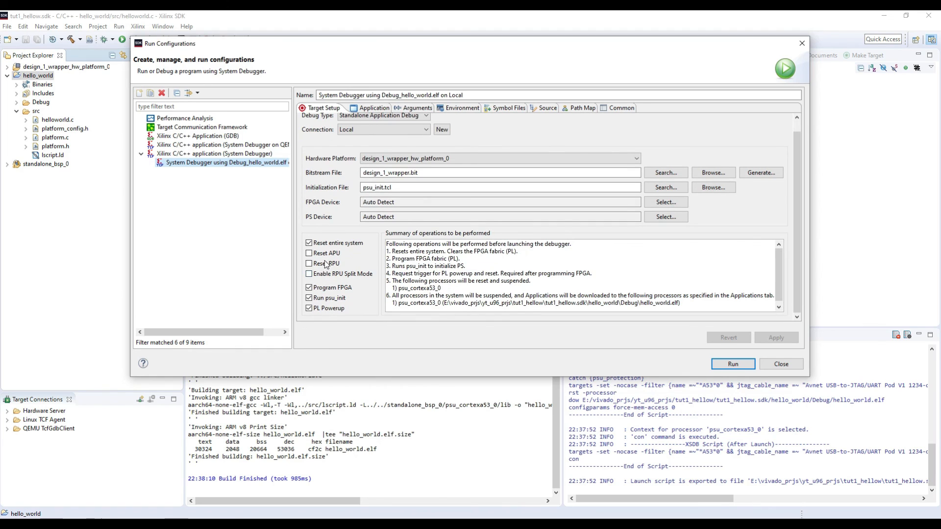
left_click(309, 243)
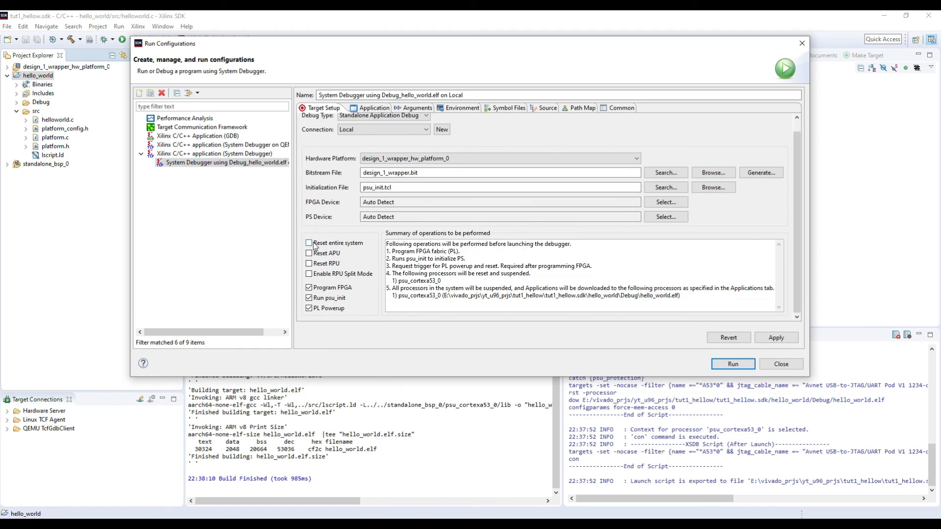
left_click(318, 288)
left_click(322, 297)
left_click(326, 312)
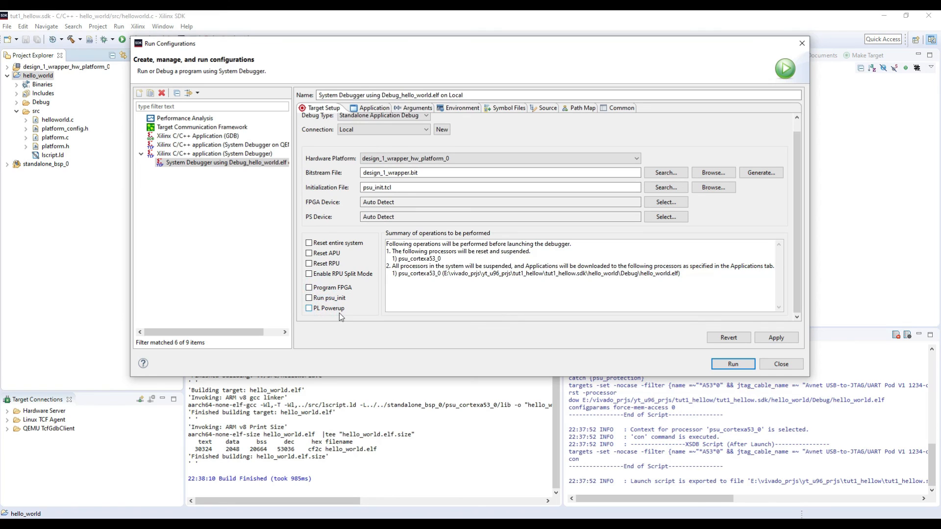
- Apply the run configuration changes and relaunch hello_world on the board in place of the active debug session
left_click(775, 337)
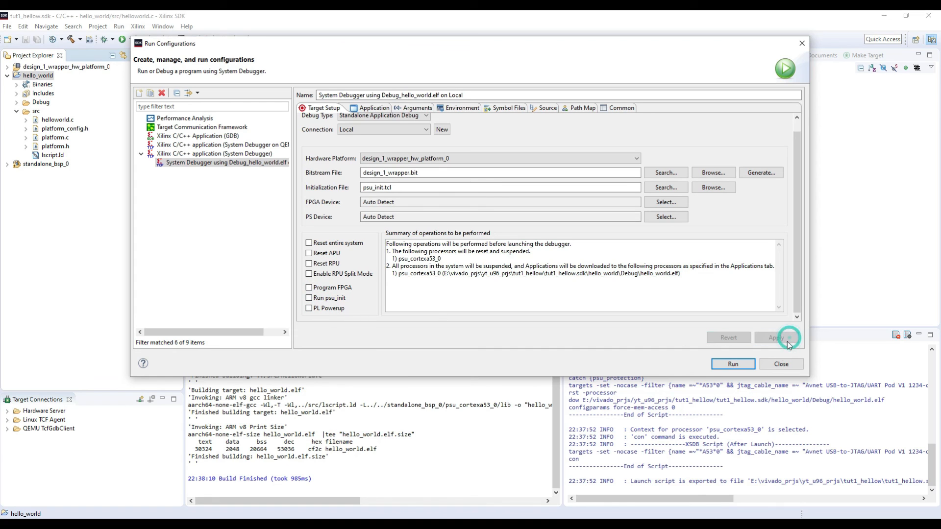
left_click(732, 364)
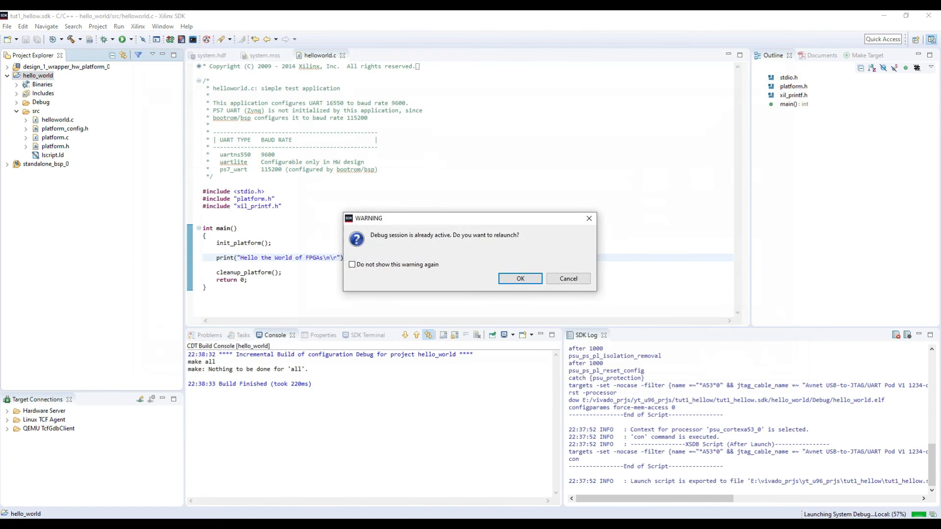
left_click(527, 279)
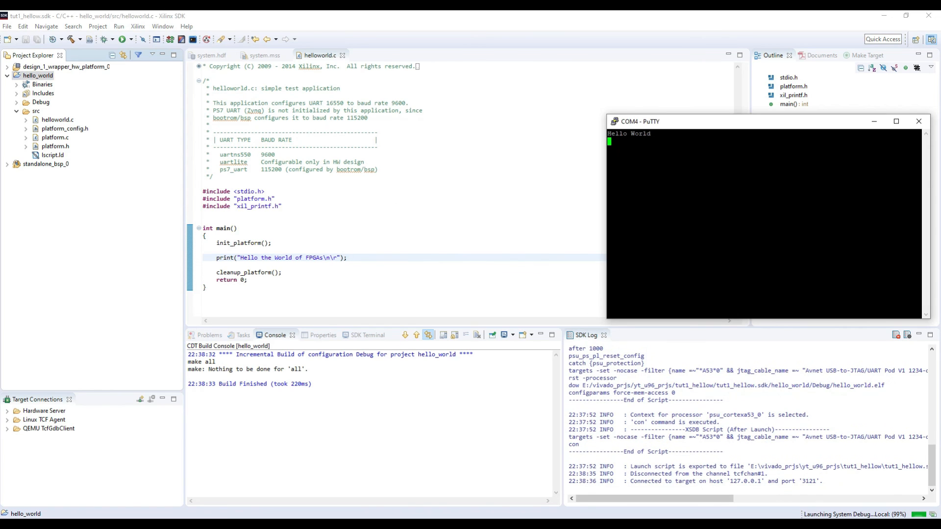